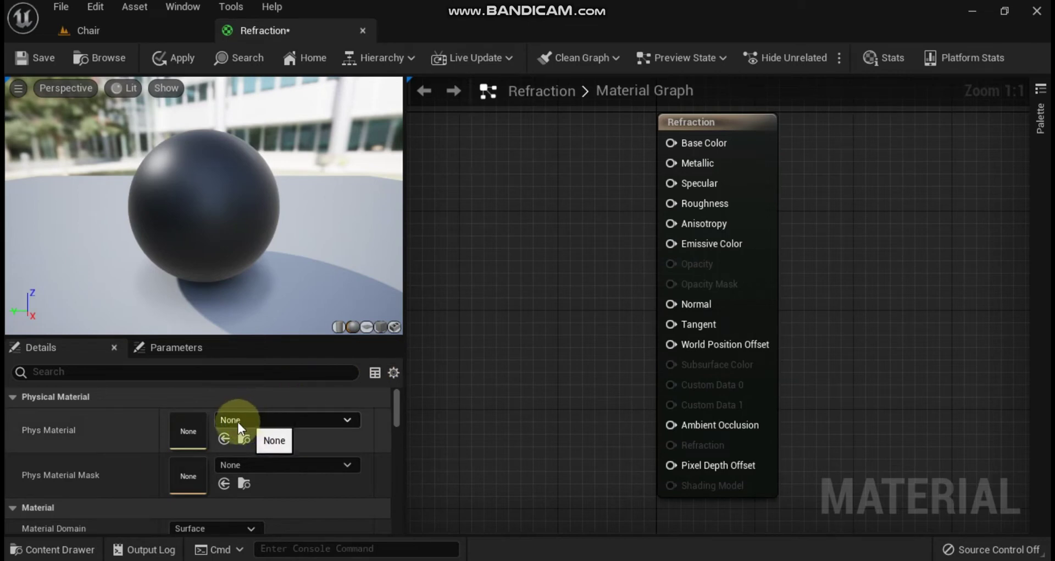
- Set Blend Mode to Translucent and the translucency Lighting Mode to Surface TranslucencyVolume
{"action": "left_click", "coordinate": [11, 397]}
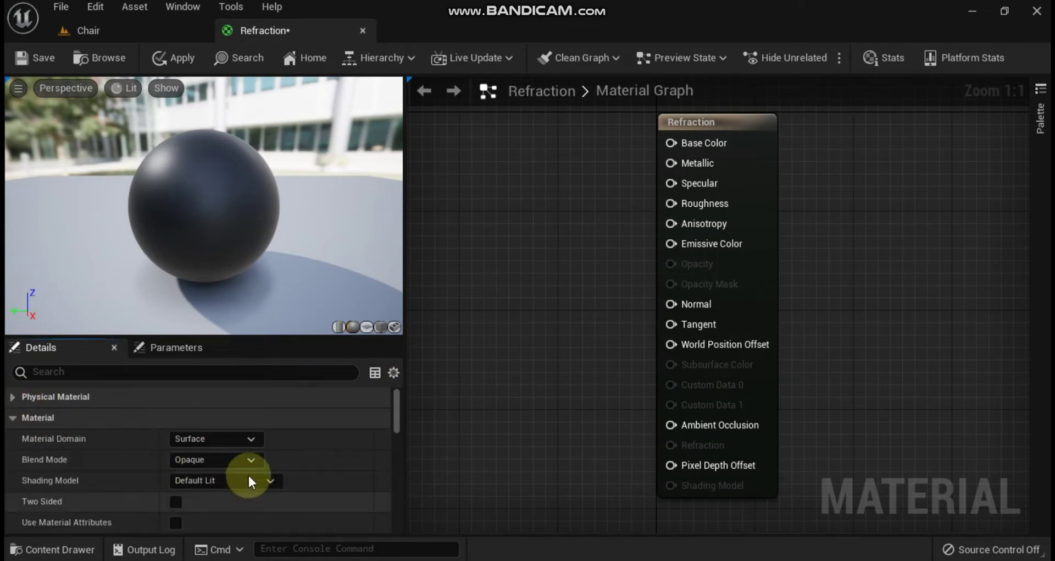
{"action": "left_click", "coordinate": [250, 458]}
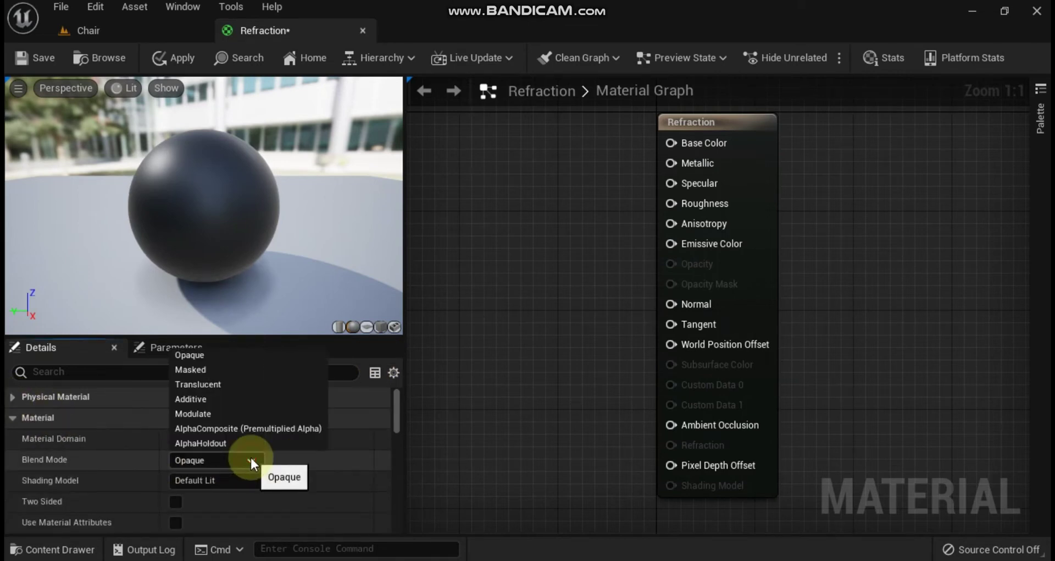
{"action": "left_click", "coordinate": [230, 383]}
{"action": "scroll", "coordinate": [326, 450], "scroll_direction": "down", "scroll_amount": 10}
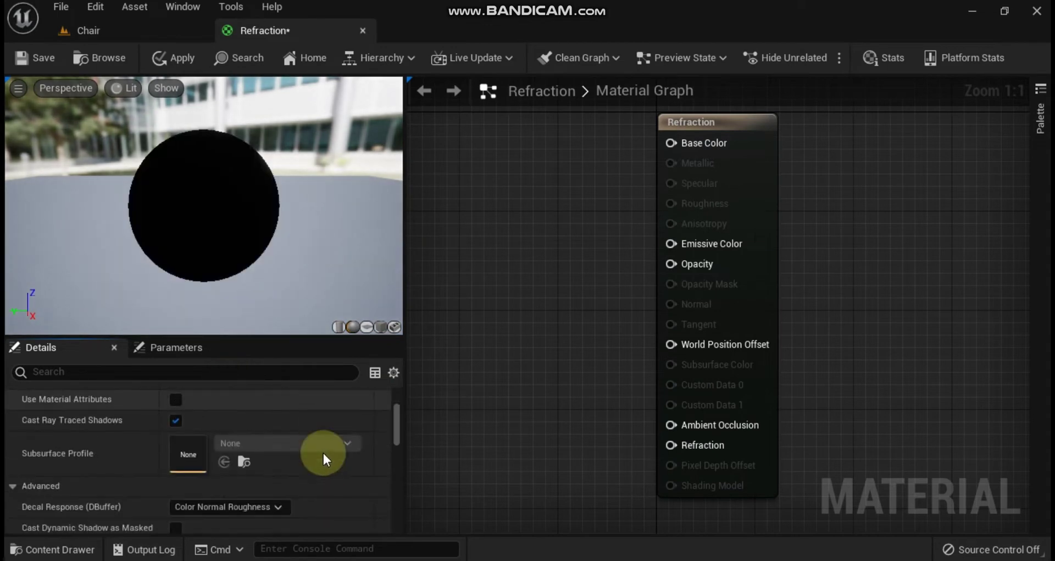
{"action": "scroll", "coordinate": [311, 447], "scroll_direction": "down", "scroll_amount": 6}
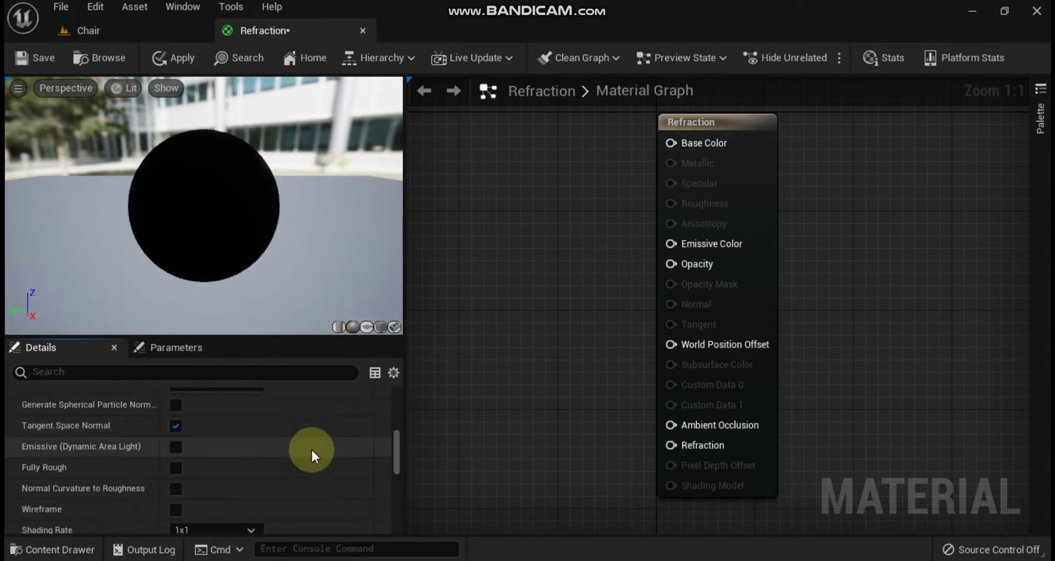
{"action": "scroll", "coordinate": [304, 456], "scroll_direction": "down", "scroll_amount": 2}
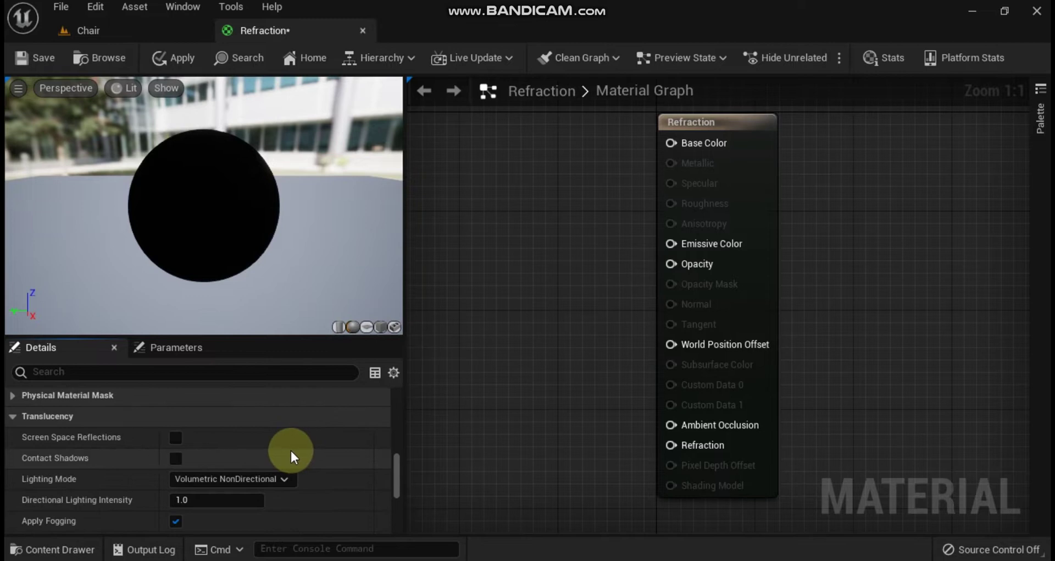
{"action": "left_click", "coordinate": [283, 478]}
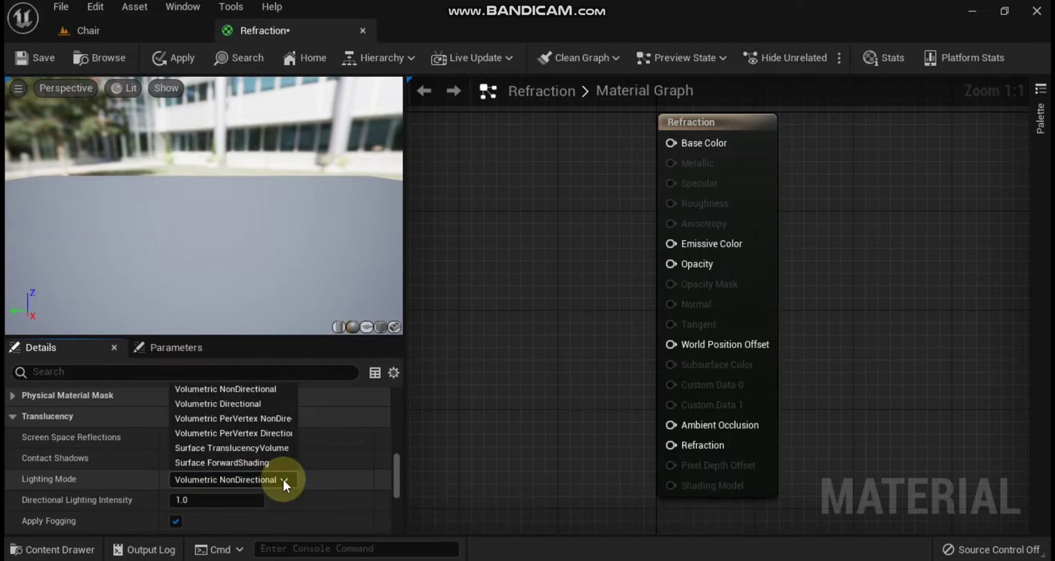
{"action": "left_click", "coordinate": [272, 448]}
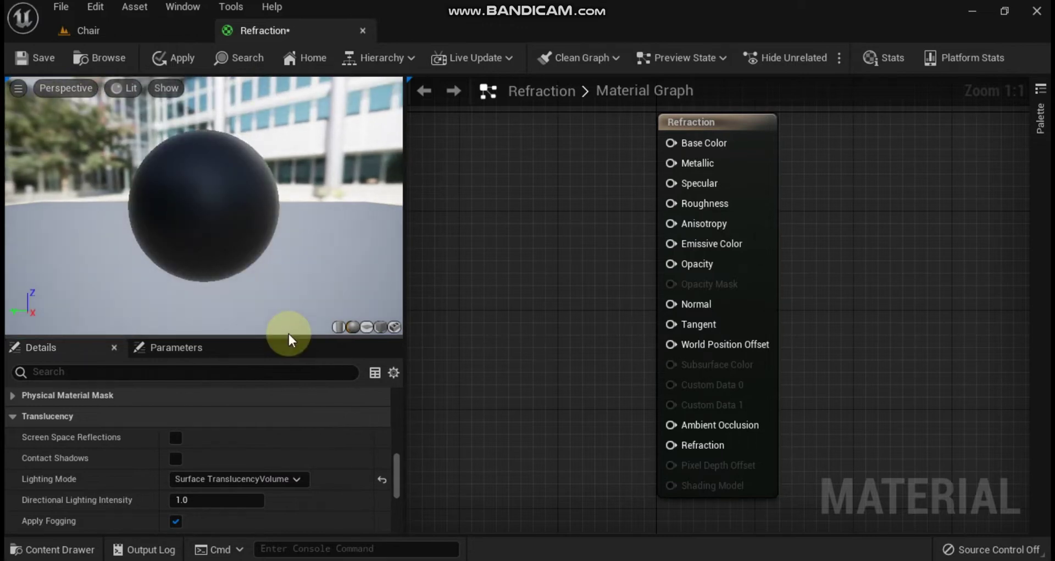
- Place four Constant nodes stacked vertically in the Refraction graph
{"action": "left_click", "coordinate": [483, 158]}
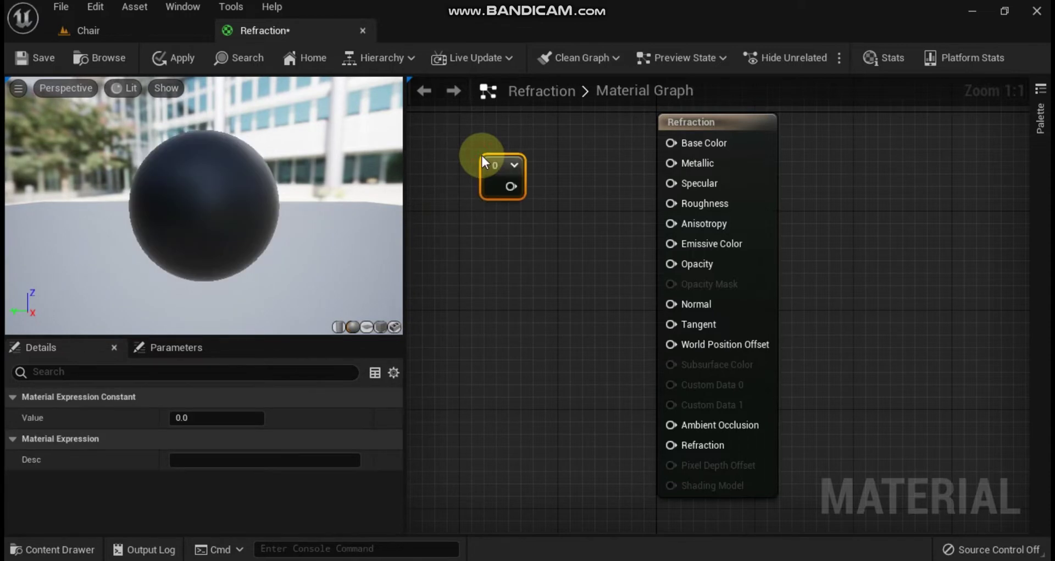
{"action": "left_click", "coordinate": [489, 221]}
{"action": "left_click", "coordinate": [493, 287]}
{"action": "left_click", "coordinate": [494, 345]}
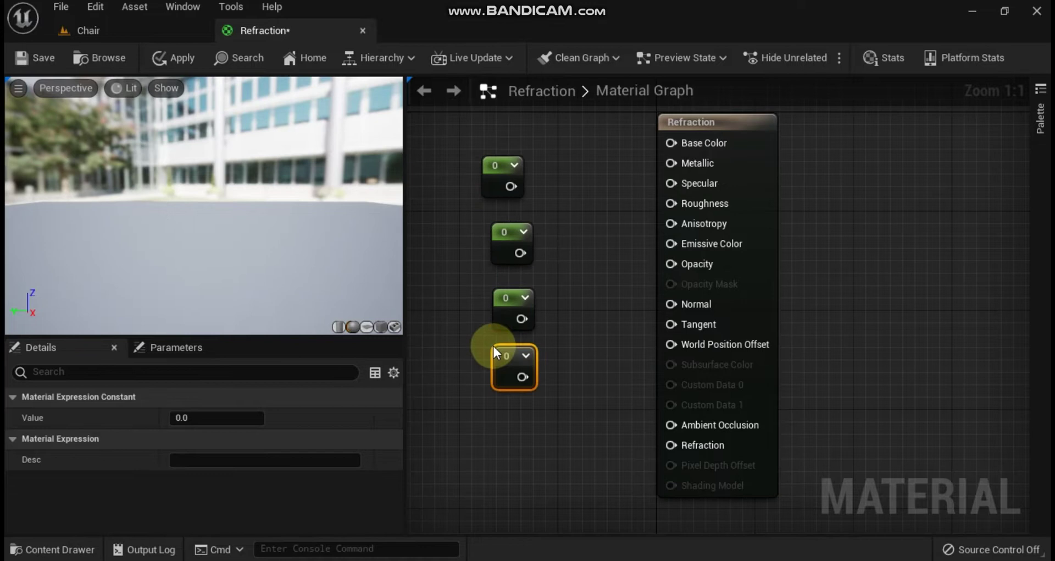
- Convert the third and fourth constants into parameters named Opacity and IOR
{"action": "right_click", "coordinate": [502, 293]}
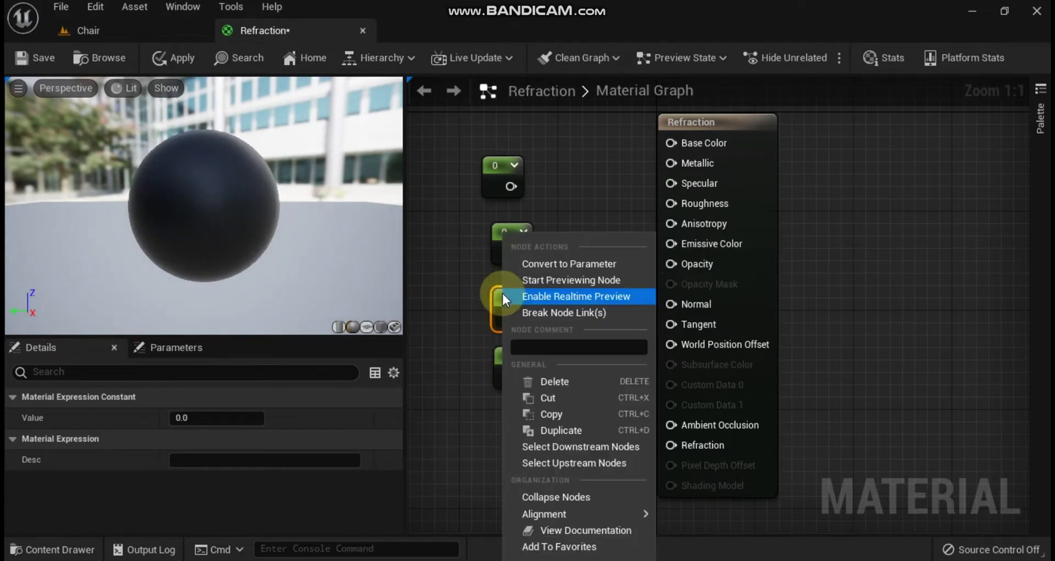
{"action": "left_click", "coordinate": [535, 266]}
{"action": "type", "text": "O"}
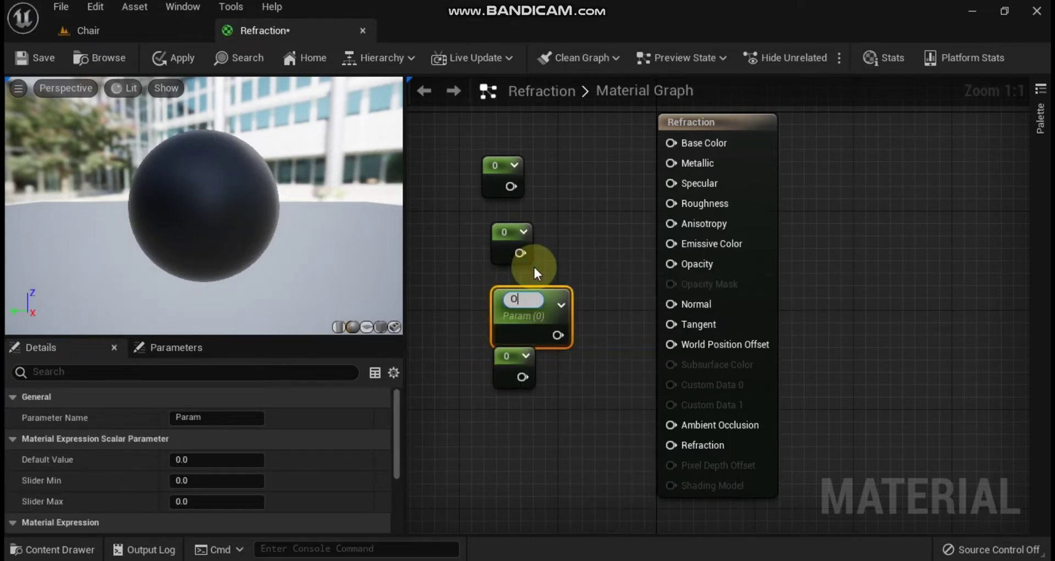
{"action": "type", "text": "pacity"}
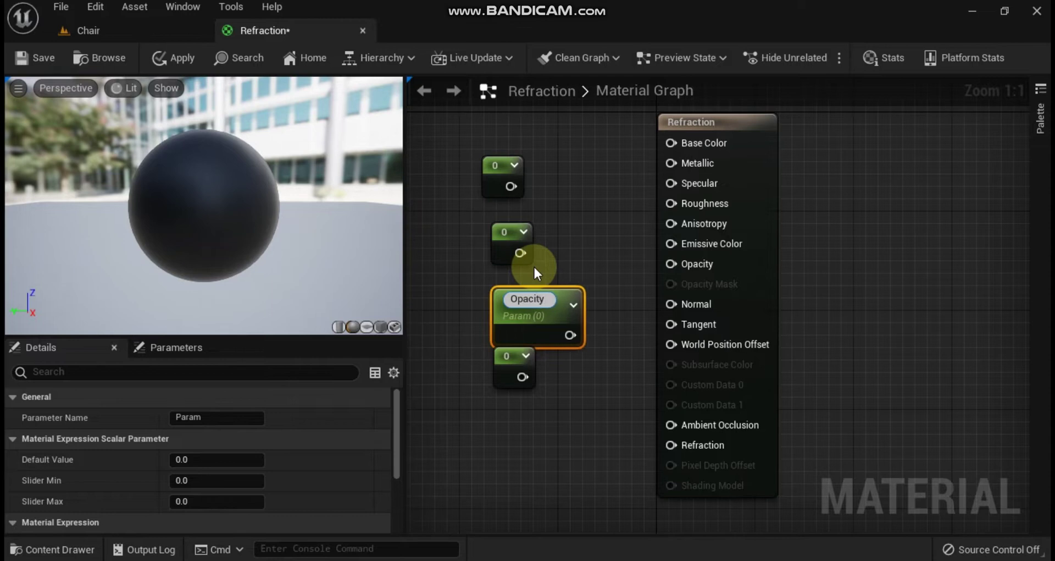
{"action": "key", "text": "Return"}
{"action": "left_click", "coordinate": [499, 371]}
{"action": "right_click", "coordinate": [501, 373]}
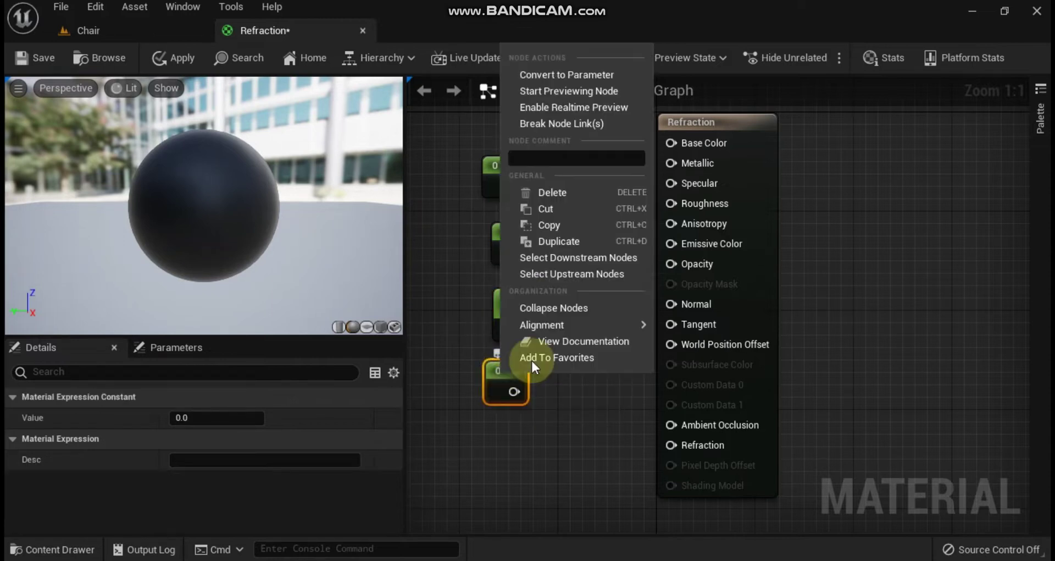
{"action": "left_click", "coordinate": [557, 76]}
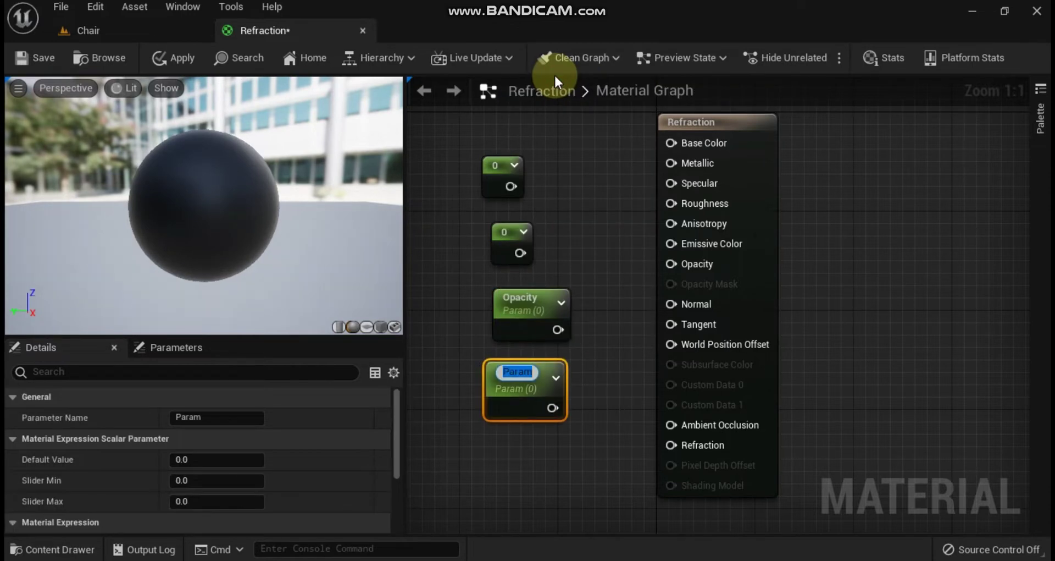
{"action": "type", "text": "IOR"}
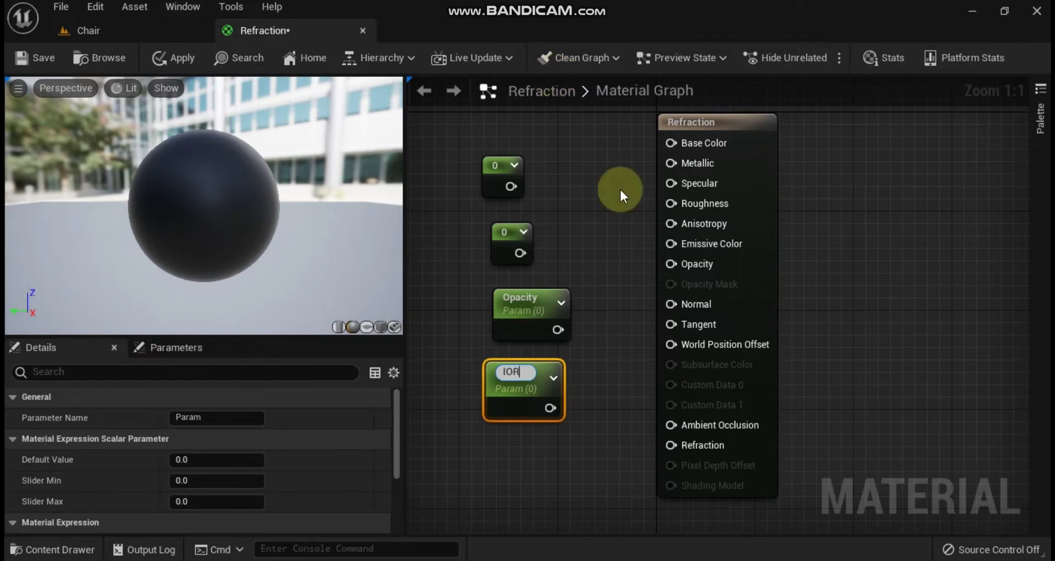
- Wire the constants to Base Color, Metallic and Roughness, Opacity to Opacity, and IOR to Refraction
{"action": "left_click", "coordinate": [511, 448]}
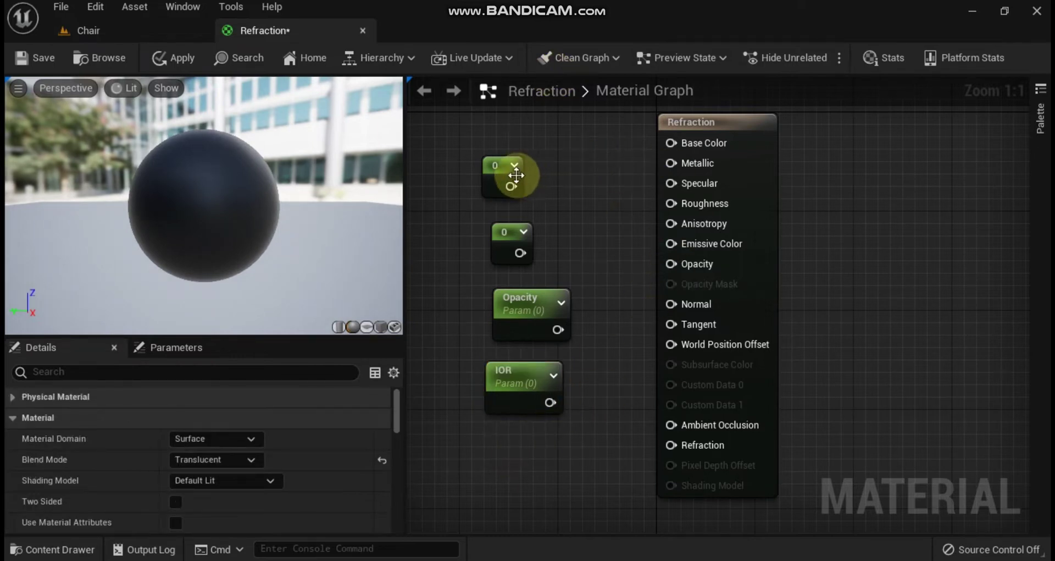
{"action": "left_click_drag", "start_coordinate": [511, 186], "coordinate": [670, 164]}
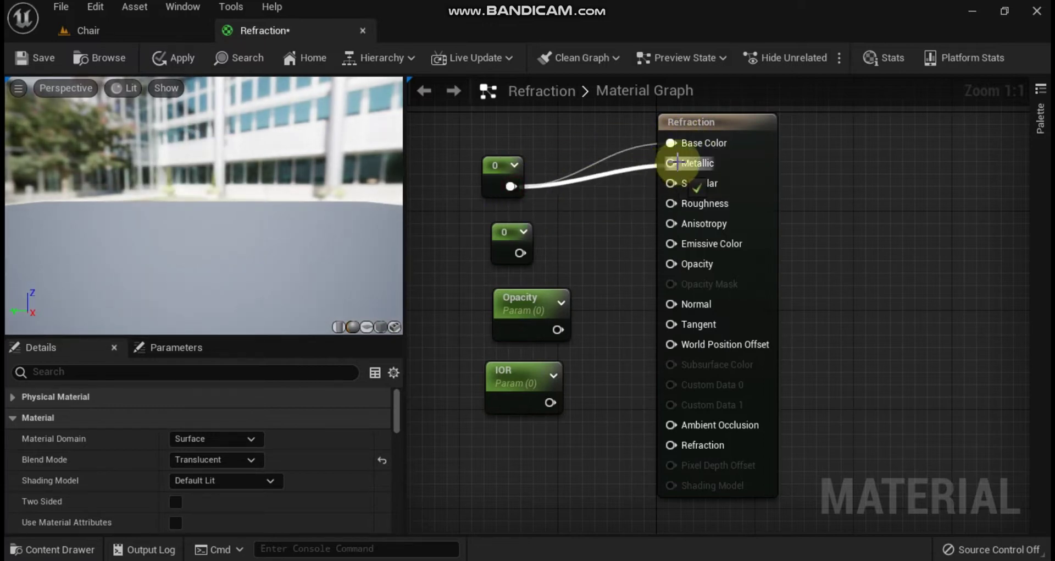
{"action": "left_click_drag", "start_coordinate": [497, 165], "coordinate": [555, 130]}
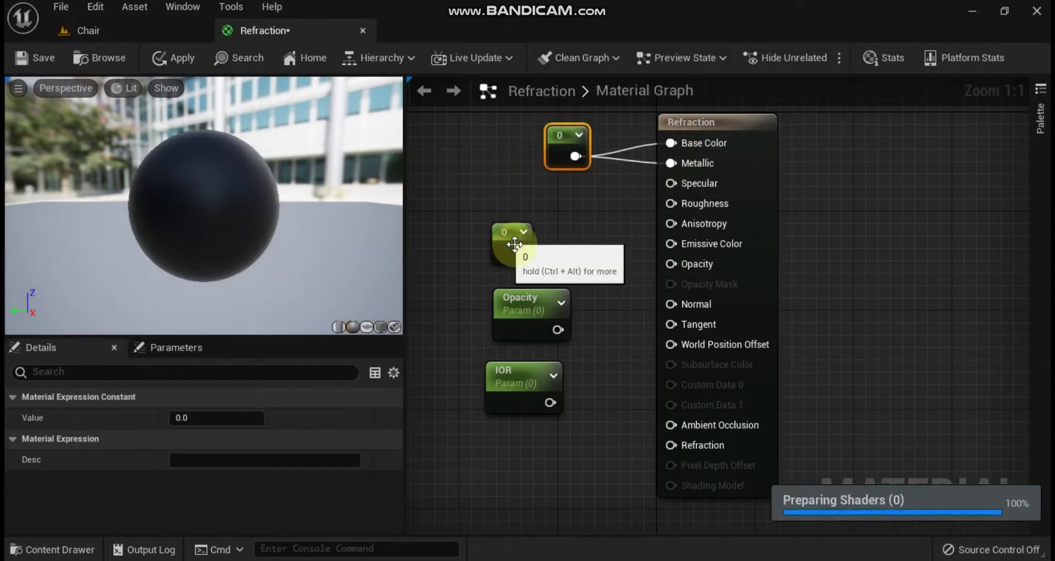
{"action": "left_click_drag", "start_coordinate": [520, 252], "coordinate": [679, 201]}
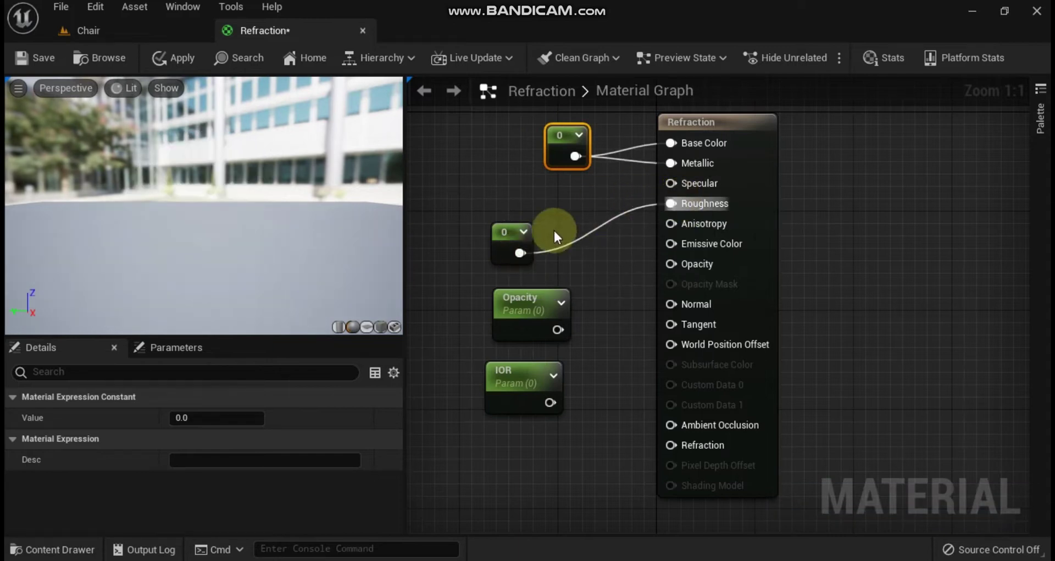
{"action": "left_click_drag", "start_coordinate": [516, 227], "coordinate": [552, 216]}
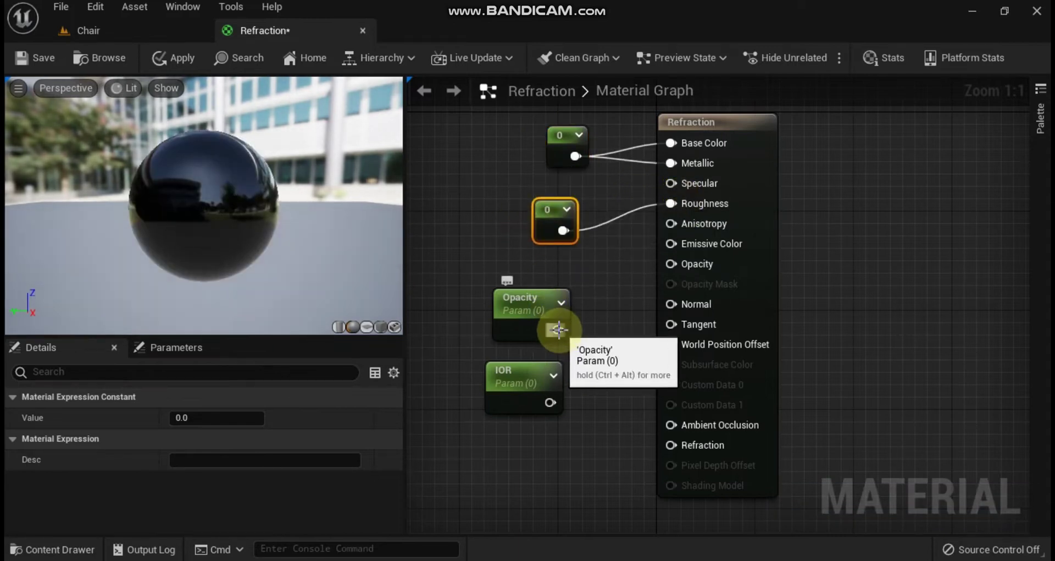
{"action": "left_click_drag", "start_coordinate": [557, 329], "coordinate": [672, 264]}
{"action": "left_click_drag", "start_coordinate": [529, 297], "coordinate": [518, 268]}
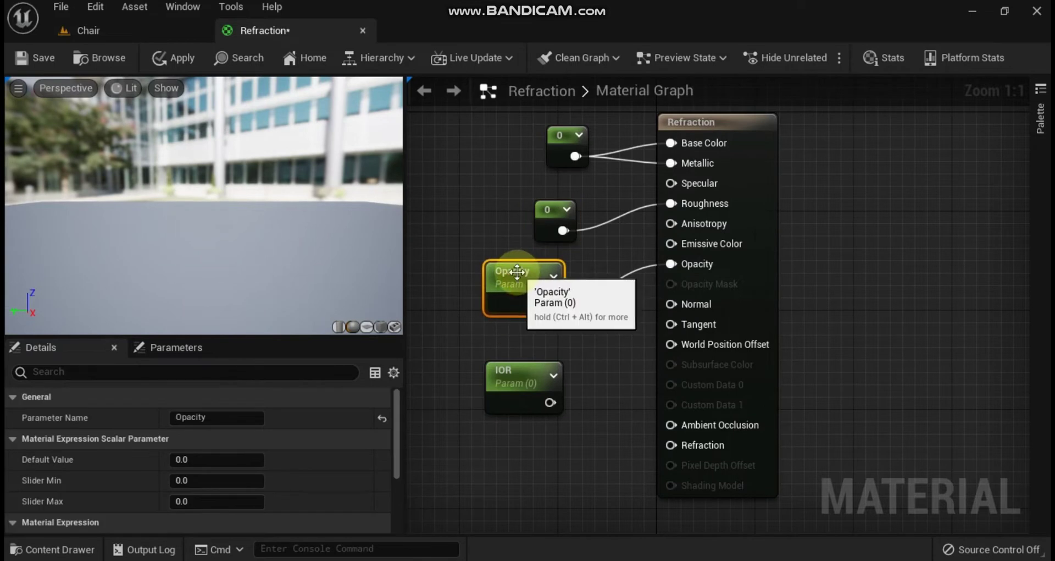
{"action": "left_click_drag", "start_coordinate": [550, 403], "coordinate": [675, 447]}
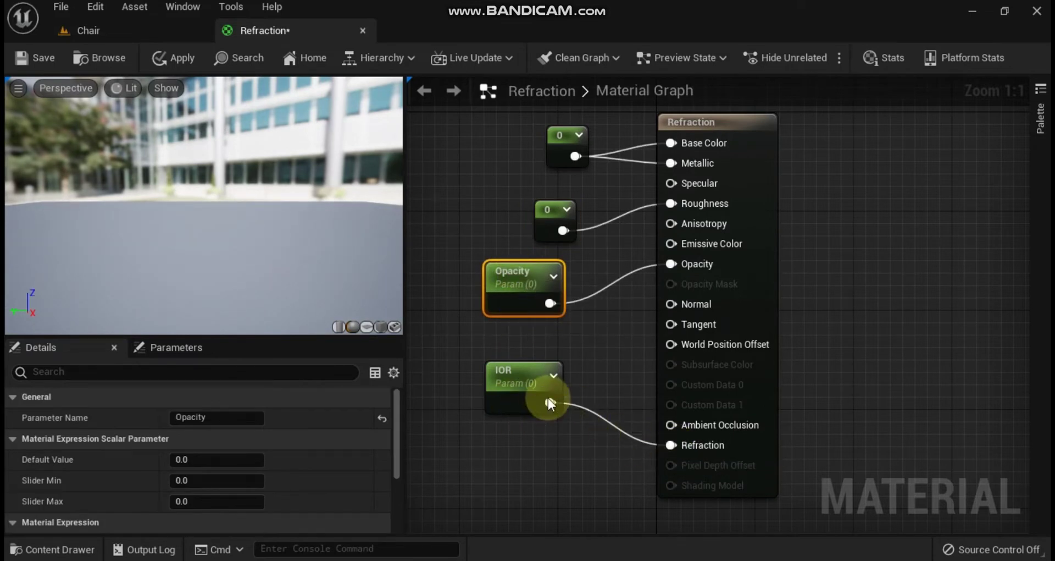
{"action": "left_click_drag", "start_coordinate": [522, 381], "coordinate": [510, 429]}
- Set the top constant to 1 and the Opacity parameter default to 0.3
{"action": "left_click", "coordinate": [557, 136]}
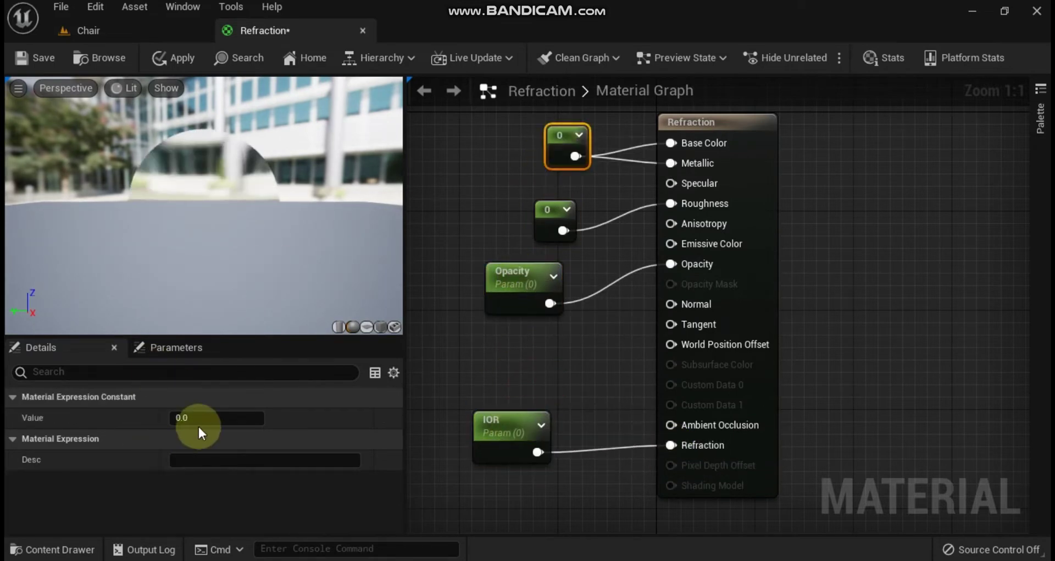
{"action": "double_click", "coordinate": [190, 418]}
{"action": "type", "text": "1"}
{"action": "left_click", "coordinate": [542, 218]}
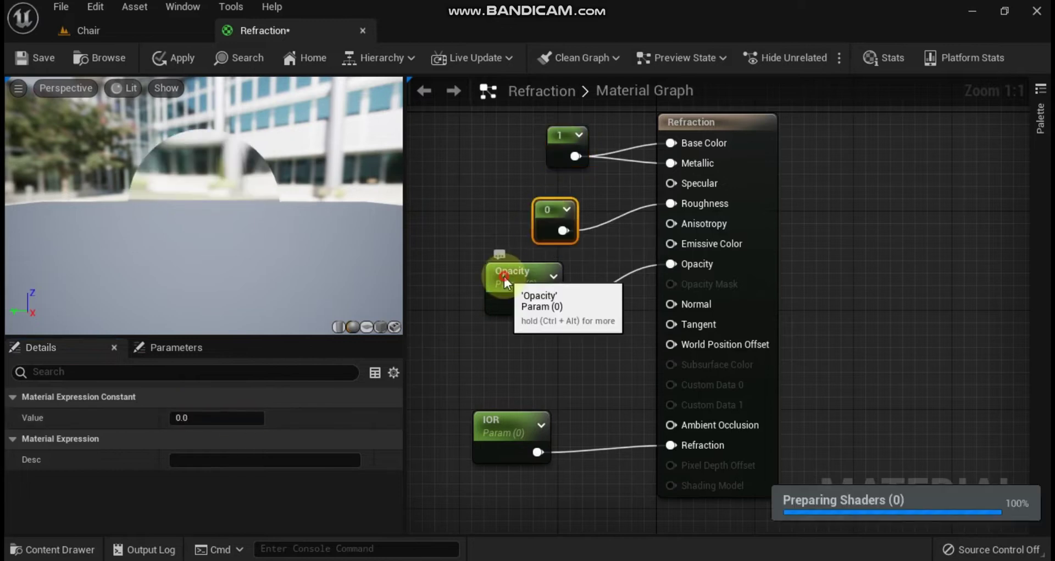
{"action": "left_click", "coordinate": [504, 276]}
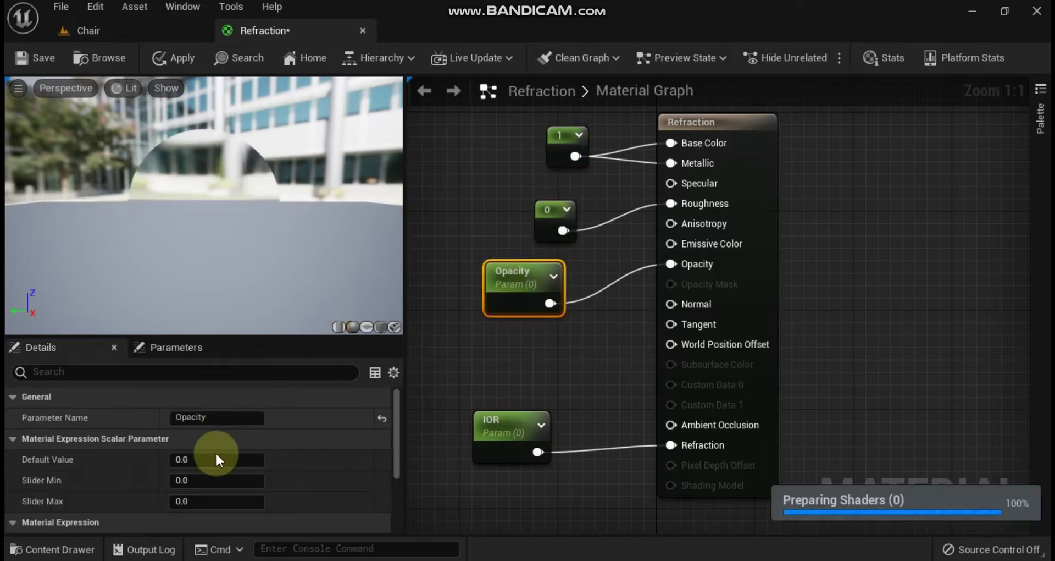
{"action": "left_click", "coordinate": [213, 502]}
{"action": "type", "text": "1"}
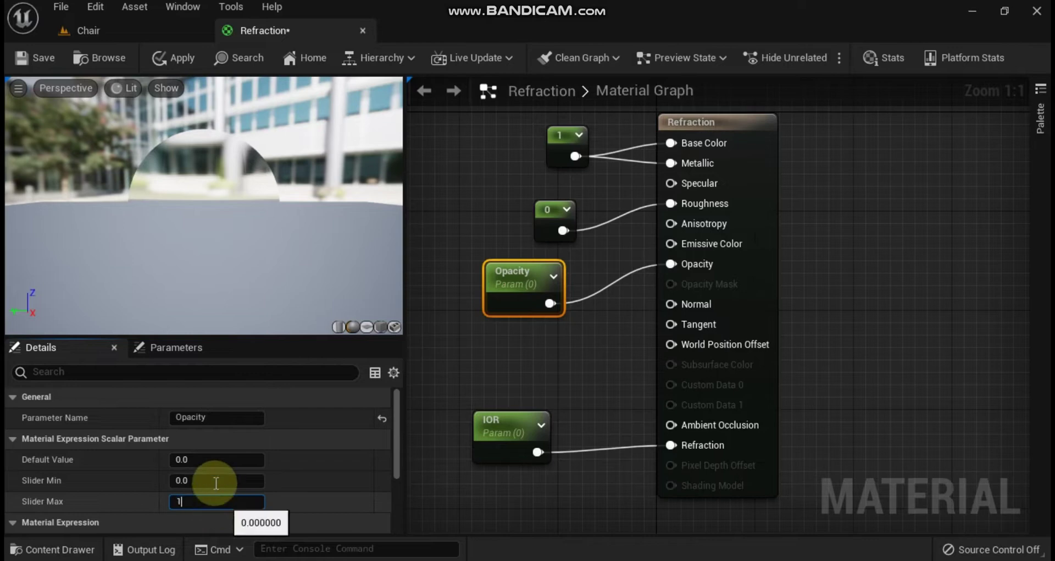
{"action": "double_click", "coordinate": [207, 459]}
{"action": "type", "text": ".3"}
{"action": "left_click", "coordinate": [535, 357]}
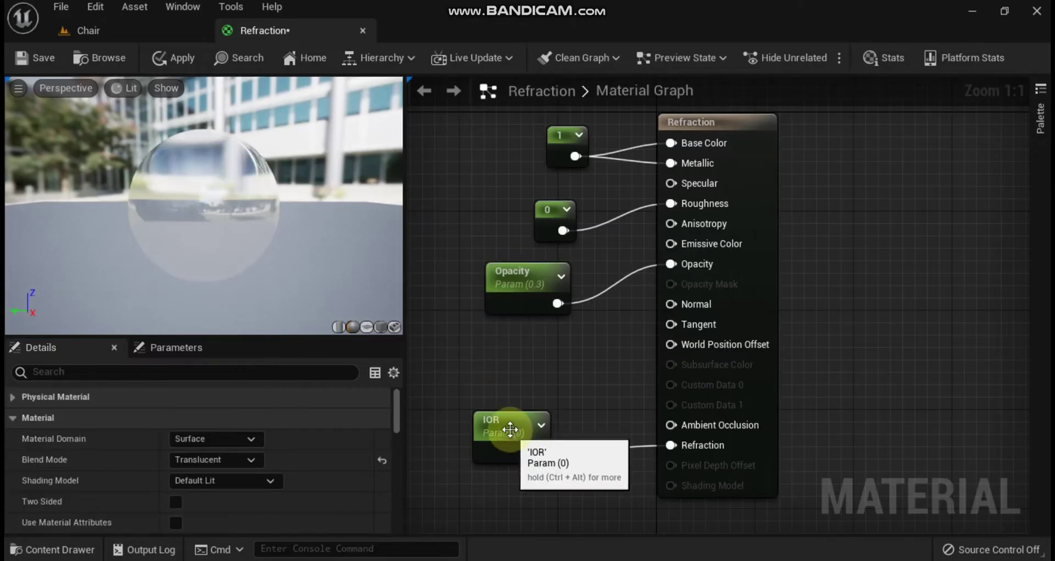
- Give the IOR parameter a default of 1.5 and save the Refraction material
{"action": "left_click", "coordinate": [484, 427]}
{"action": "left_click", "coordinate": [200, 498]}
{"action": "left_click", "coordinate": [203, 460]}
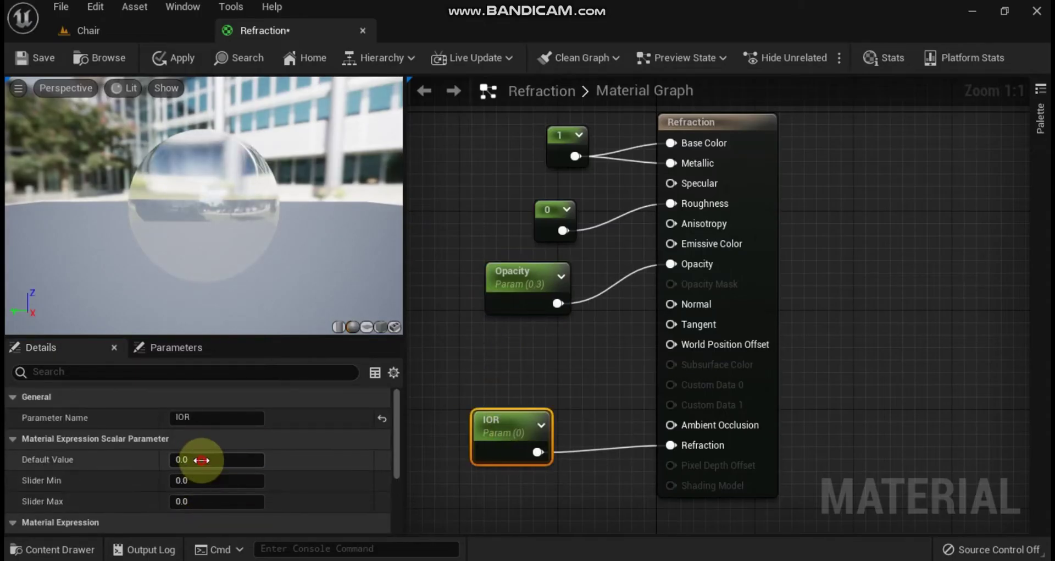
{"action": "type", "text": "1.5"}
{"action": "left_click", "coordinate": [457, 367]}
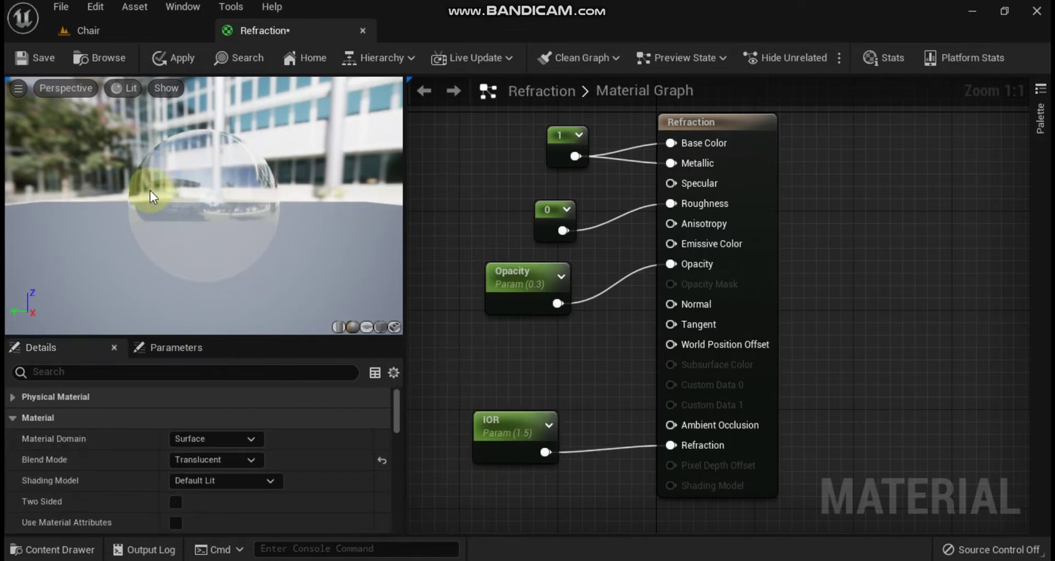
{"action": "left_click_drag", "start_coordinate": [150, 191], "coordinate": [400, 204]}
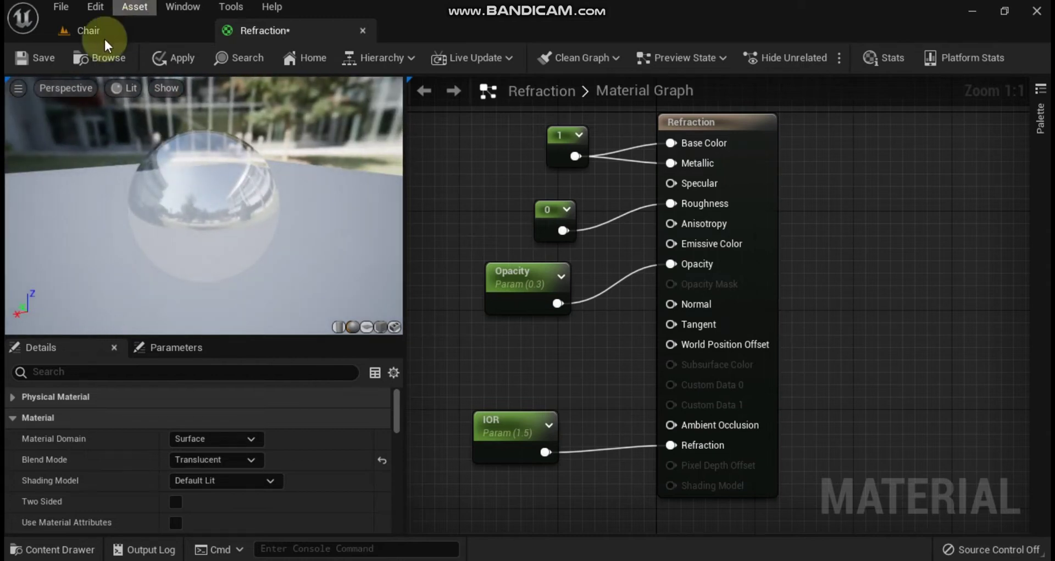
{"action": "left_click", "coordinate": [40, 58]}
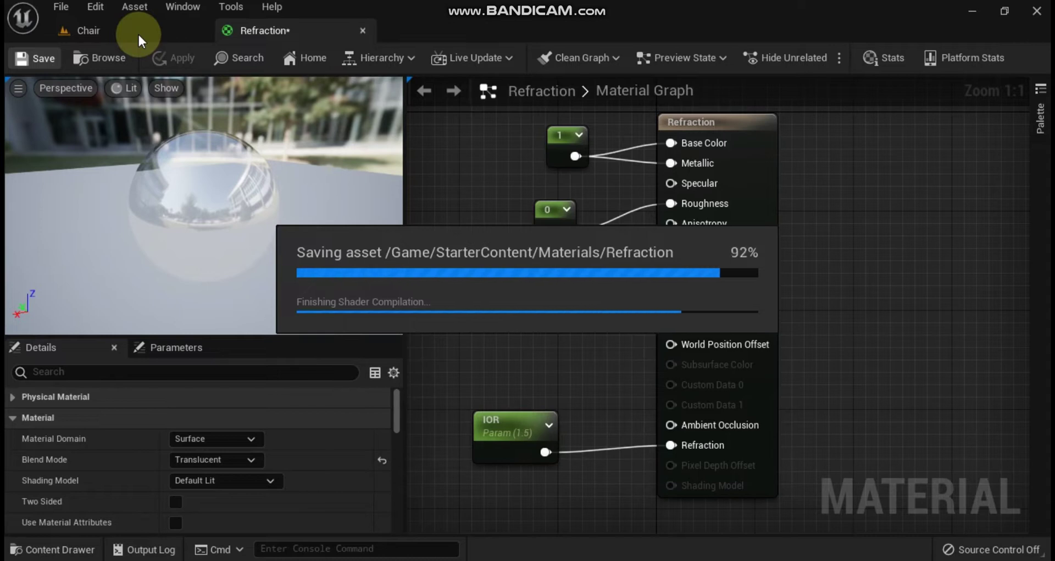
- Back in the Chair level, create a material instance of Refraction
{"action": "left_click", "coordinate": [138, 32]}
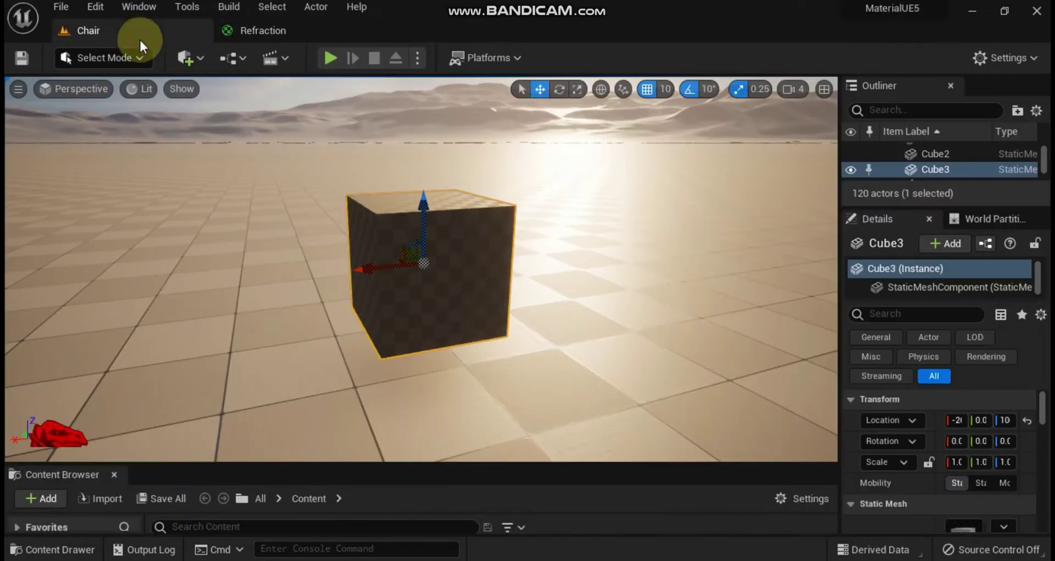
{"action": "left_click", "coordinate": [21, 549]}
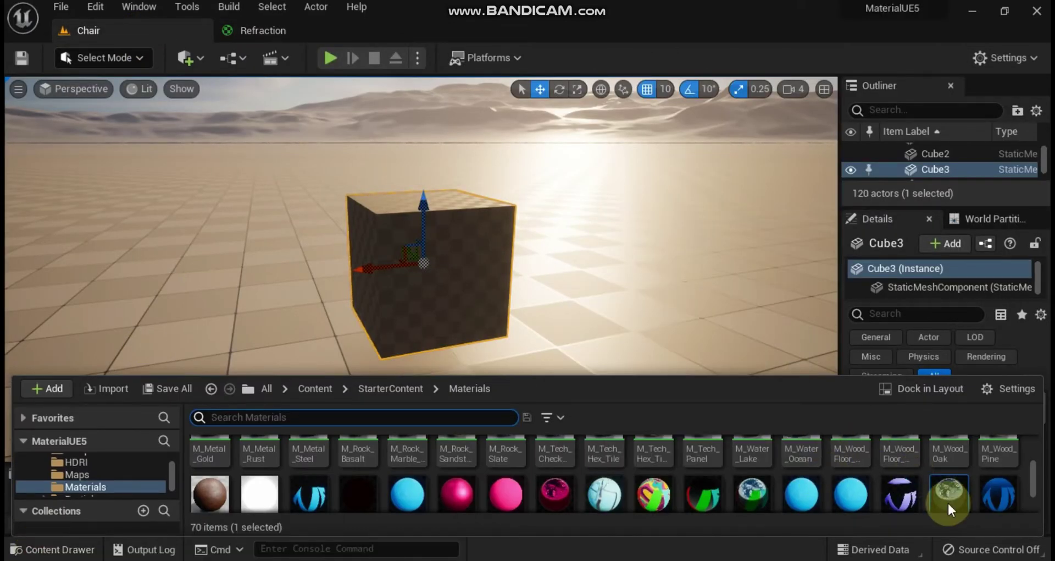
{"action": "scroll", "coordinate": [947, 494], "scroll_direction": "down", "scroll_amount": 5}
{"action": "scroll", "coordinate": [943, 456], "scroll_direction": "up", "scroll_amount": 2}
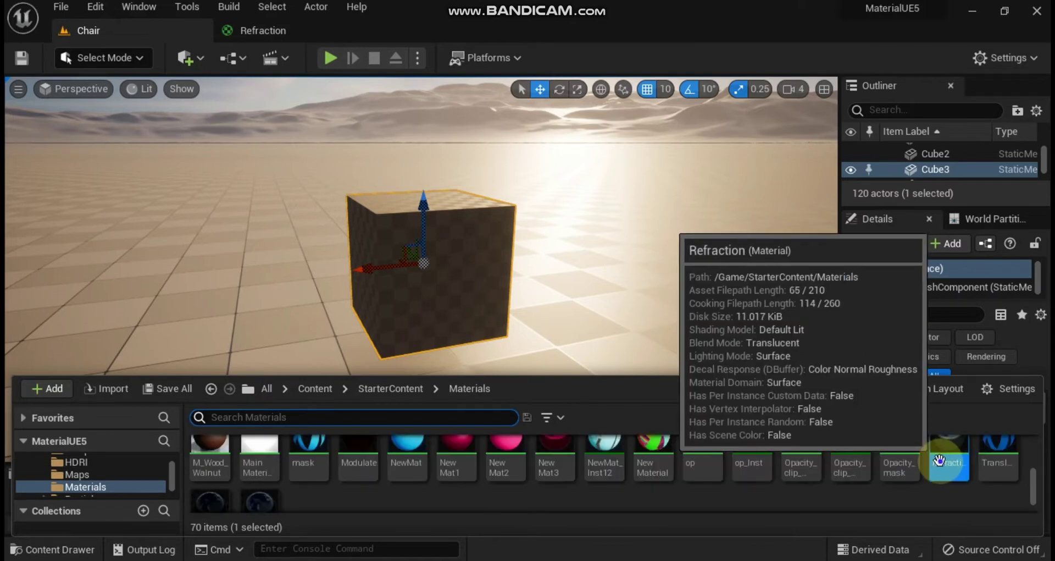
{"action": "right_click", "coordinate": [946, 453]}
{"action": "left_click", "coordinate": [893, 114]}
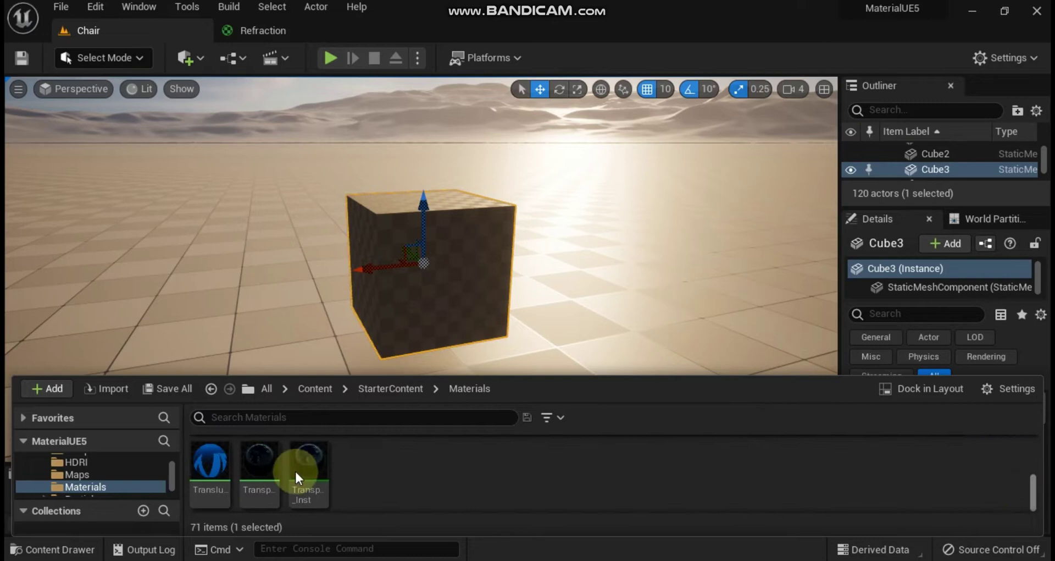
- Drag the Refraction material onto the cube to make it transparent
{"action": "scroll", "coordinate": [421, 474], "scroll_direction": "up", "scroll_amount": 2}
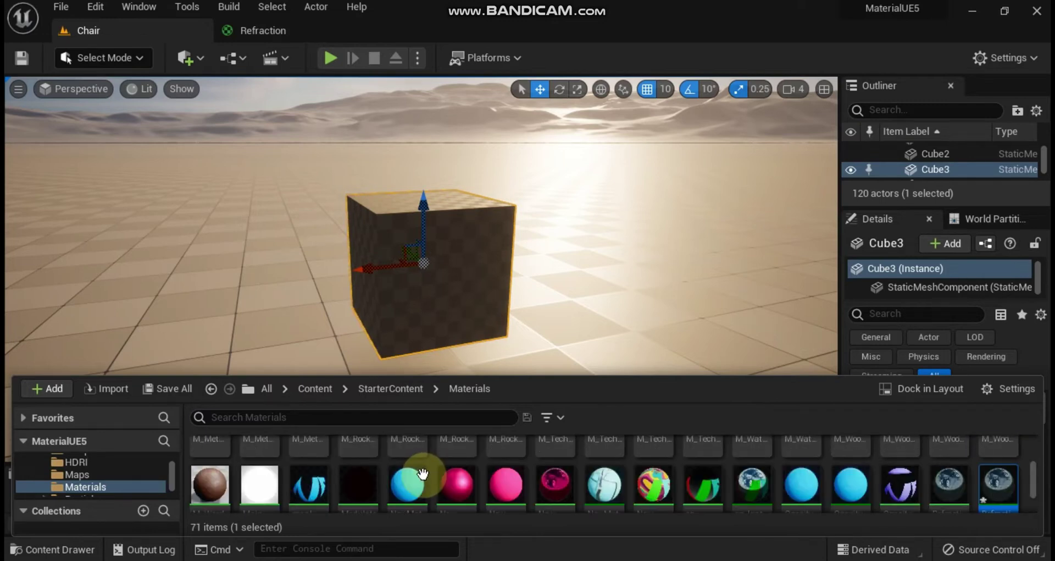
{"action": "left_click", "coordinate": [998, 484]}
{"action": "left_click_drag", "start_coordinate": [418, 264], "coordinate": [456, 269]}
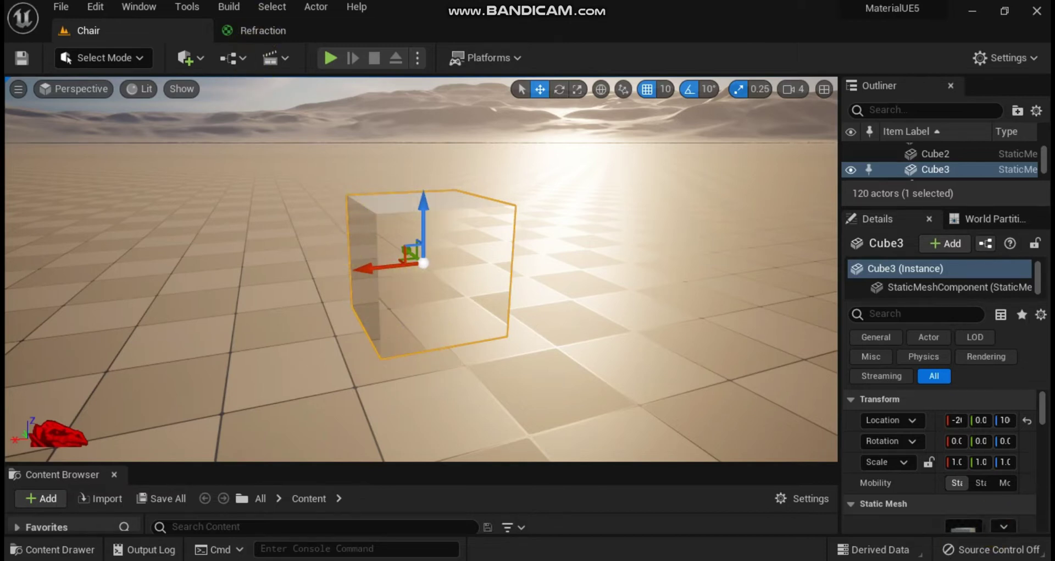
{"action": "left_click", "coordinate": [55, 549]}
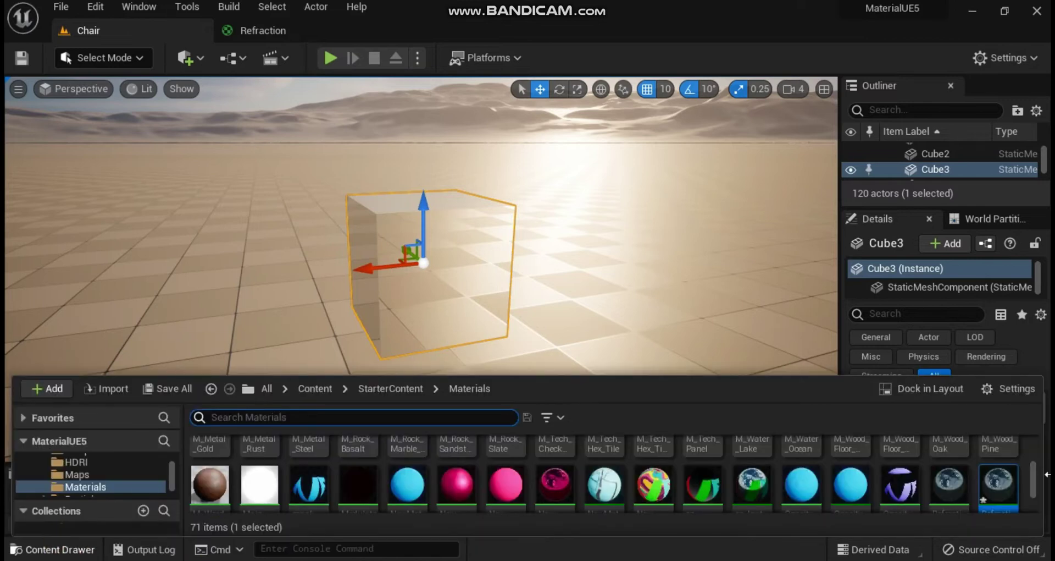
- Open Refraction_Inst and enable overrides for its IOR and Opacity parameters
{"action": "double_click", "coordinate": [996, 491]}
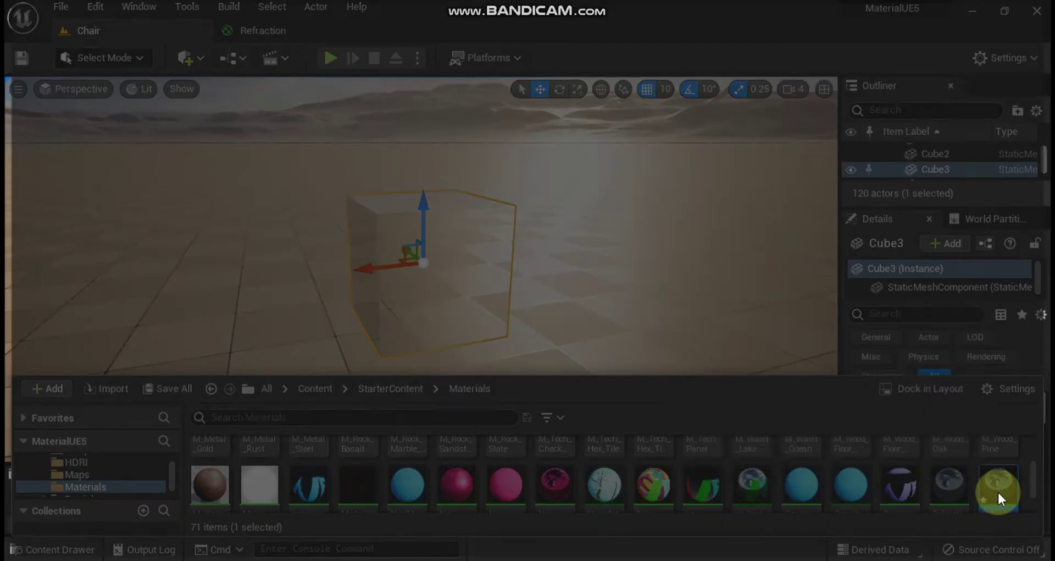
{"action": "scroll", "coordinate": [304, 198], "scroll_direction": "down", "scroll_amount": 3}
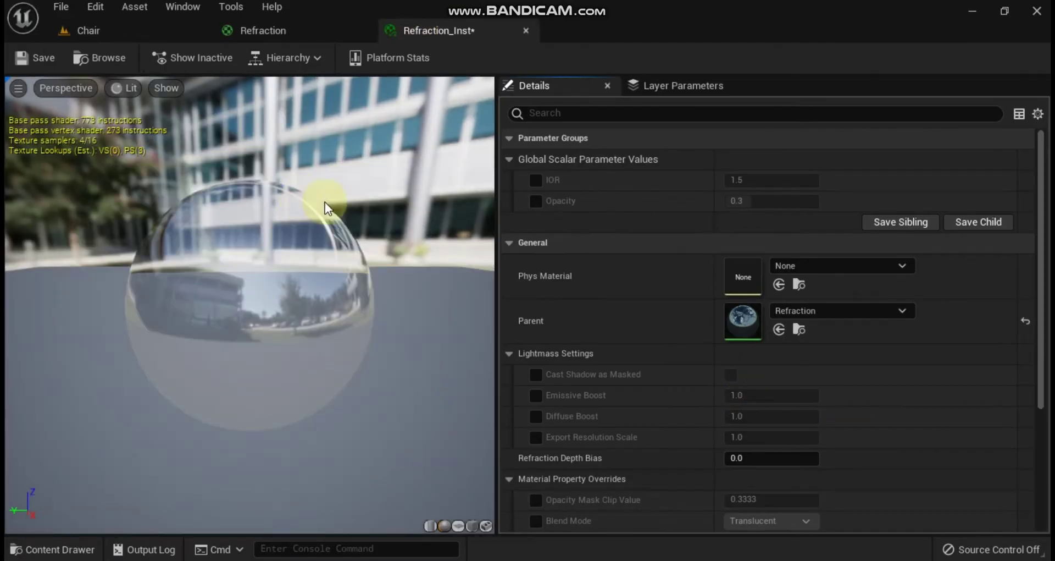
{"action": "left_click", "coordinate": [536, 180]}
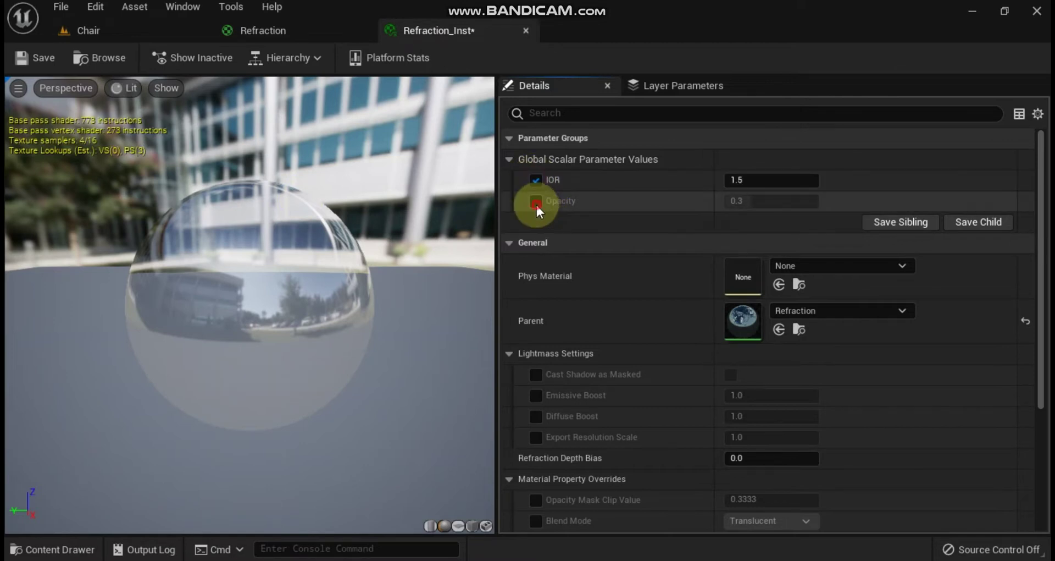
{"action": "left_click", "coordinate": [536, 202]}
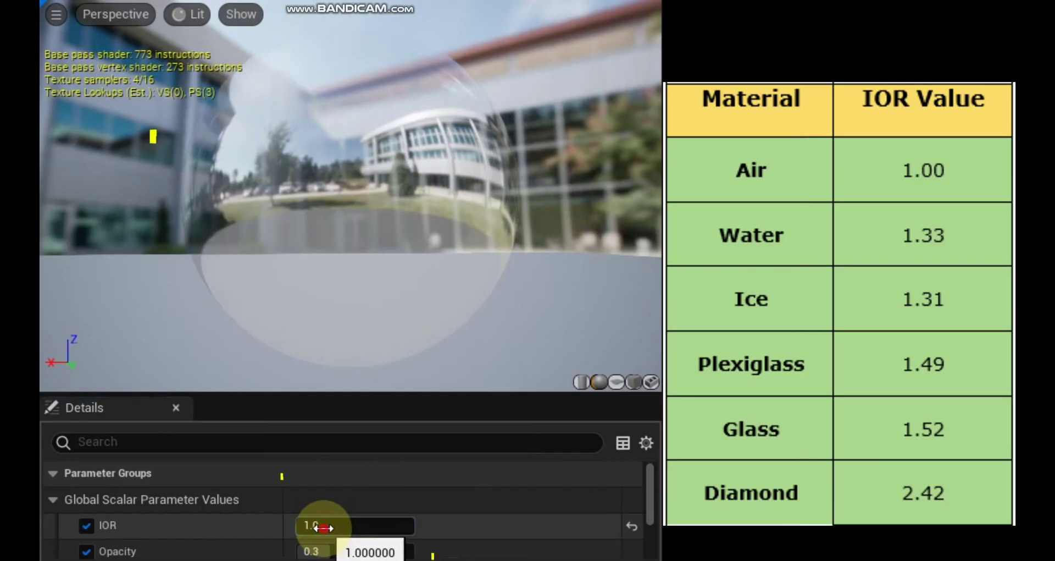
{"action": "left_click", "coordinate": [316, 525]}
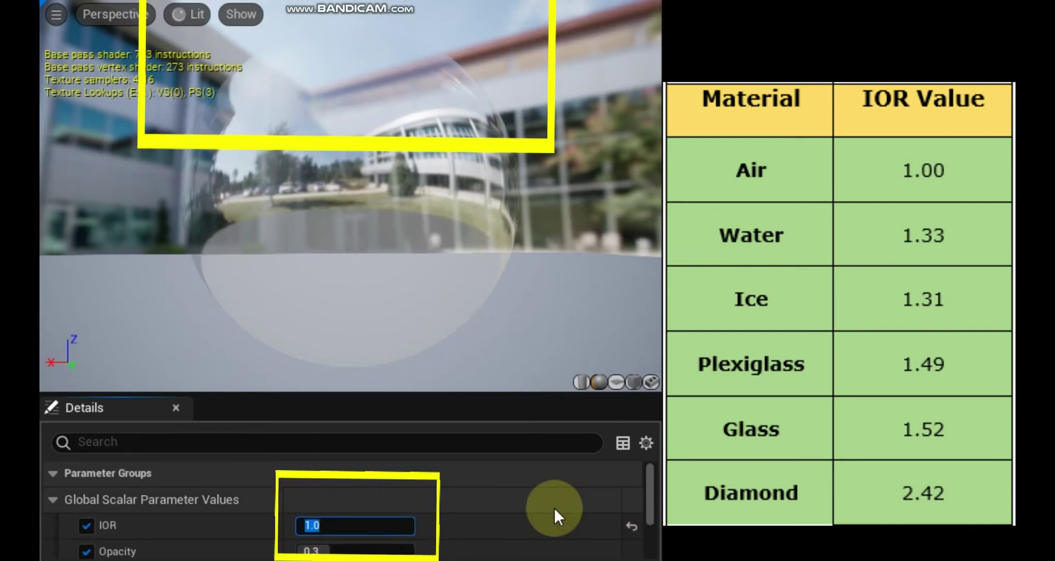
- Try IOR 1.33 (water), 1.31 (ice), 1.49 (plexiglass), 1.52 (glass) and 2.43 (diamond)
{"action": "type", "text": "1.33"}
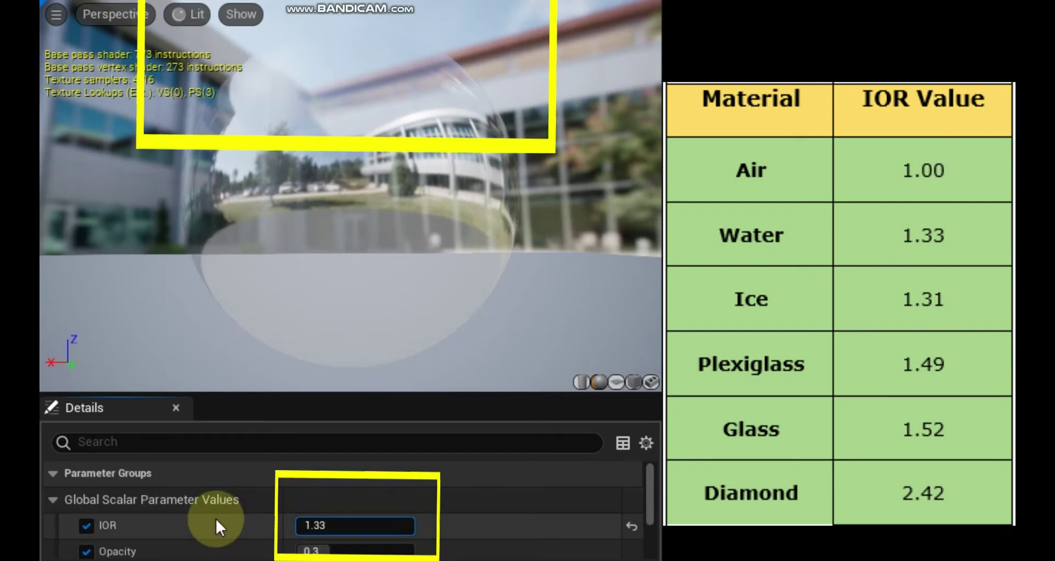
{"action": "key", "text": "Return"}
{"action": "type", "text": "1.31"}
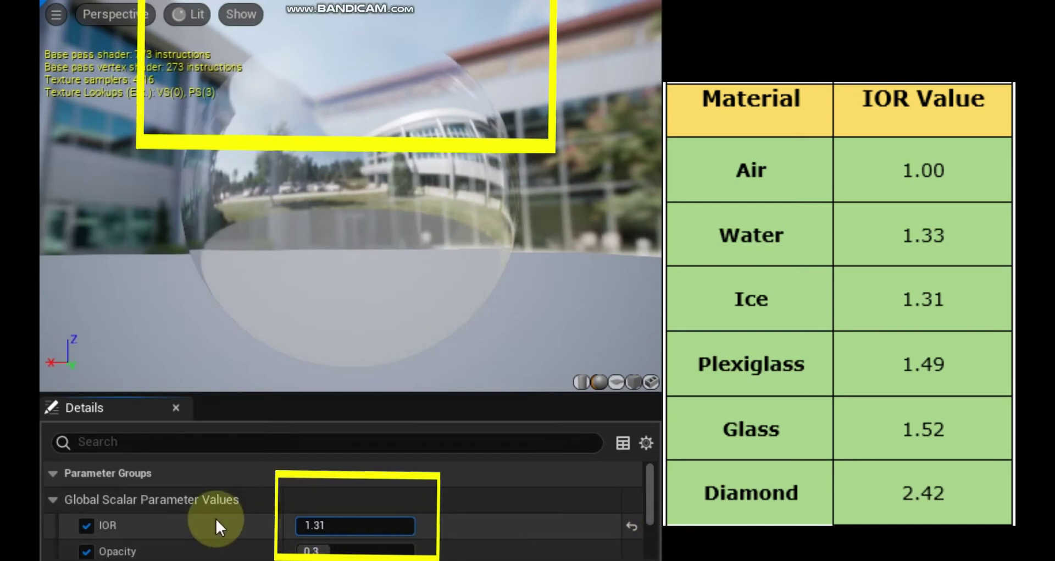
{"action": "key", "text": "Return"}
{"action": "type", "text": "1.49"}
{"action": "key", "text": "Return"}
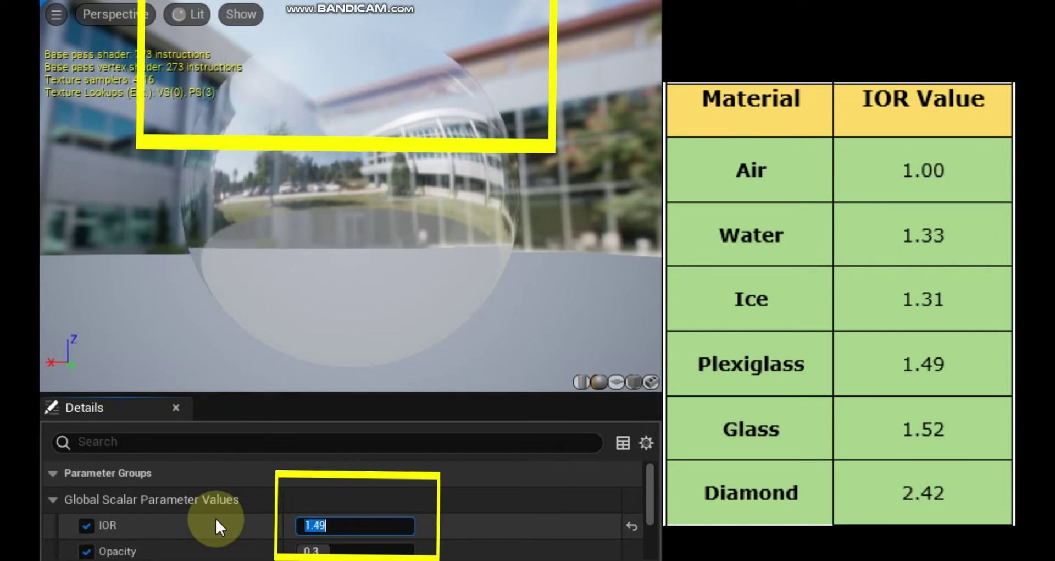
{"action": "type", "text": "1.52"}
{"action": "key", "text": "Return"}
{"action": "type", "text": "2.4"}
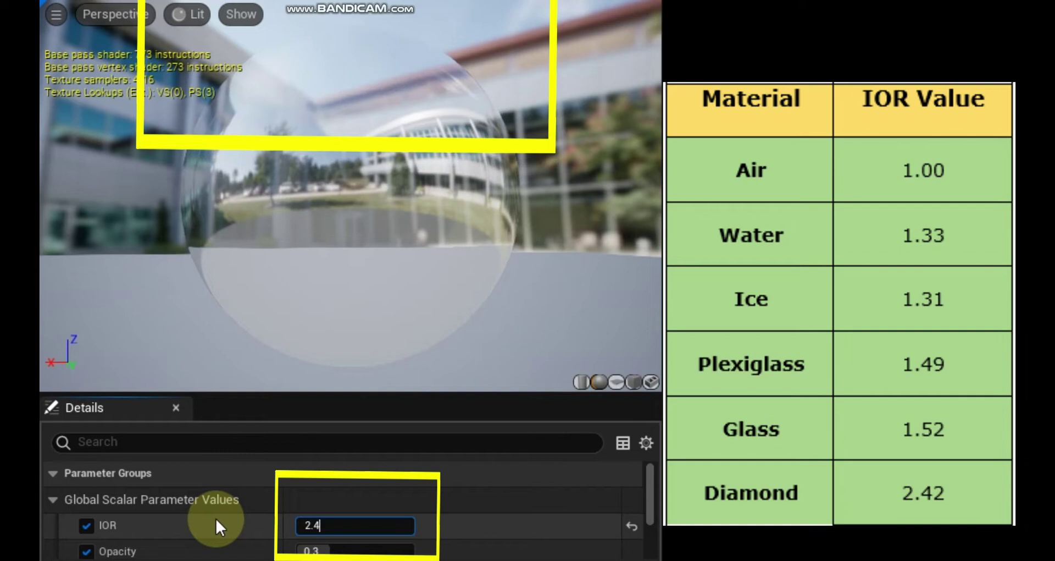
{"action": "type", "text": "3"}
{"action": "key", "text": "Return"}
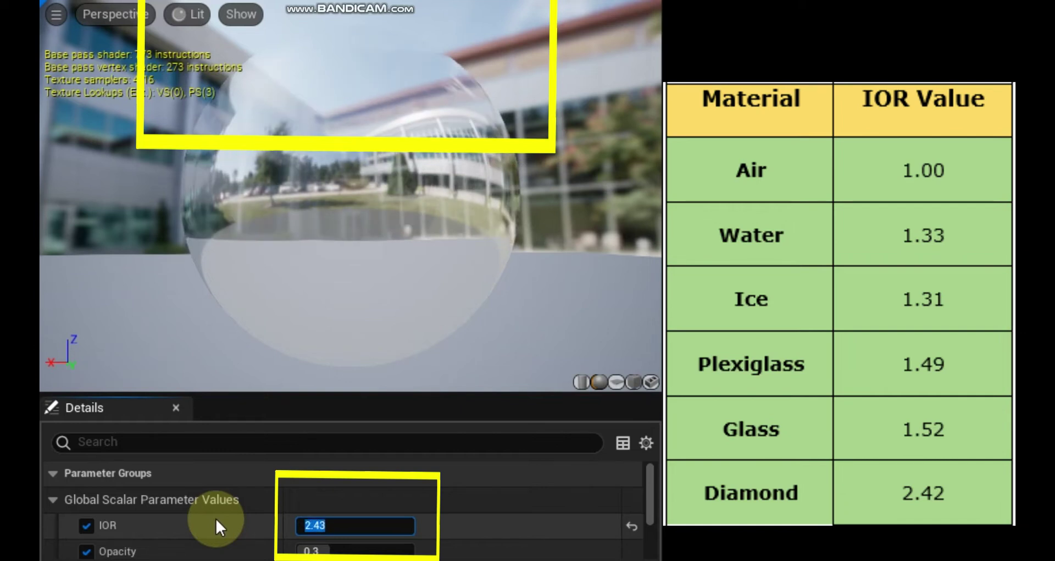
- Cycle IOR through 1.00, 1.49, 1.31 and 1.33, then reset it to 1.0
{"action": "type", "text": "1.00"}
{"action": "key", "text": "Return"}
{"action": "type", "text": "1.49"}
{"action": "key", "text": "Return"}
{"action": "type", "text": "1"}
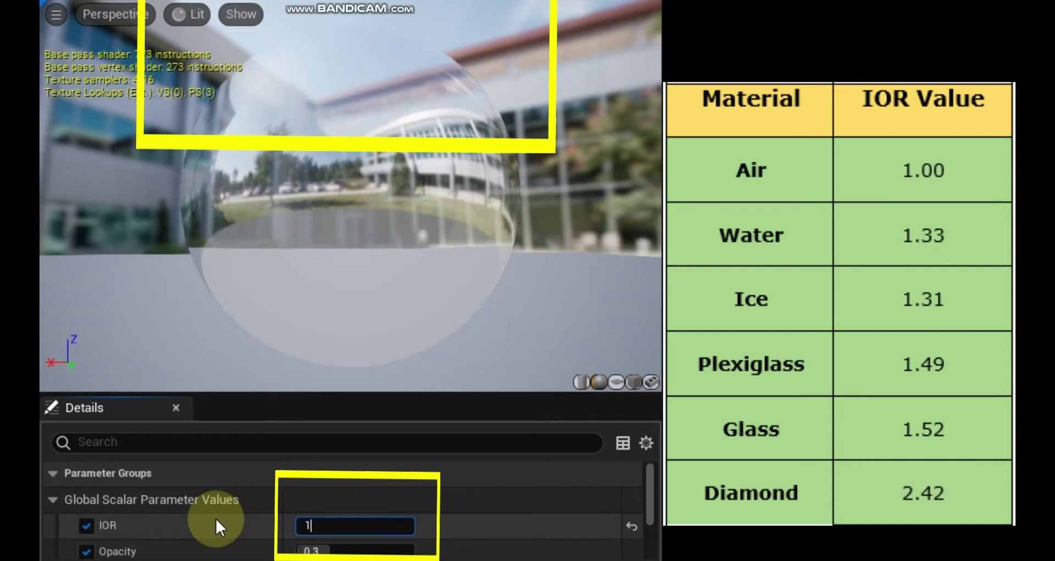
{"action": "type", "text": ".31"}
{"action": "key", "text": "Return"}
{"action": "type", "text": "1.33"}
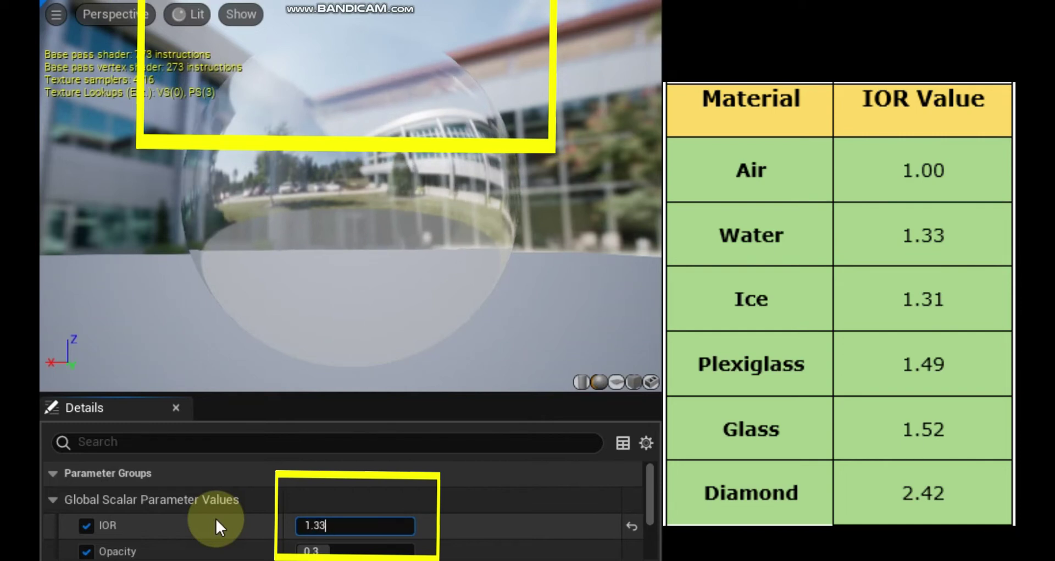
{"action": "key", "text": "Return"}
{"action": "type", "text": "1."}
{"action": "key", "text": "Return"}
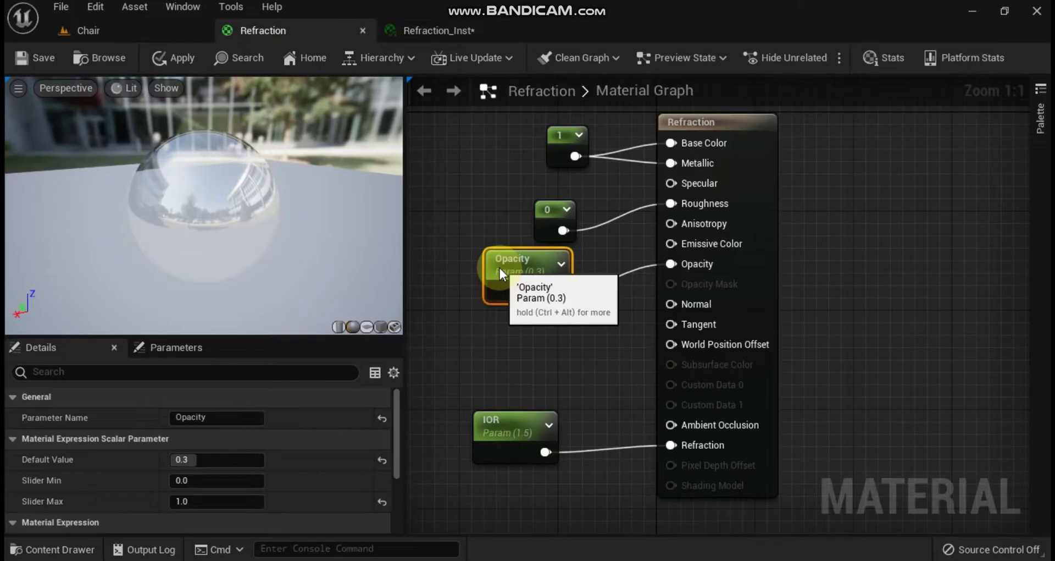
- Add a Texture Sample node and connect it to the material's Normal input
{"action": "left_click", "coordinate": [433, 254]}
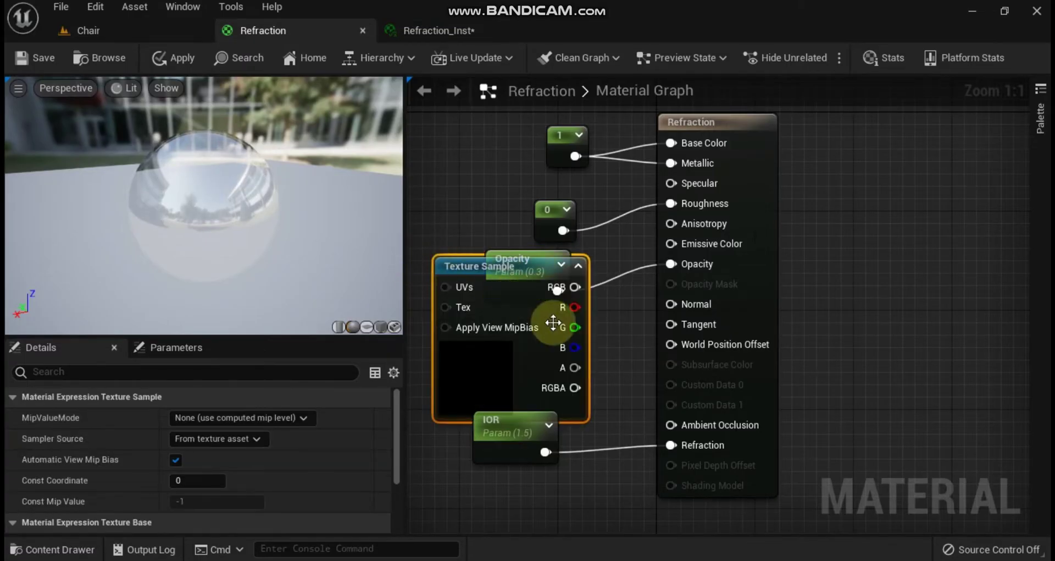
{"action": "right_click_drag", "start_coordinate": [461, 212], "coordinate": [546, 204]}
{"action": "left_click_drag", "start_coordinate": [520, 250], "coordinate": [410, 236]}
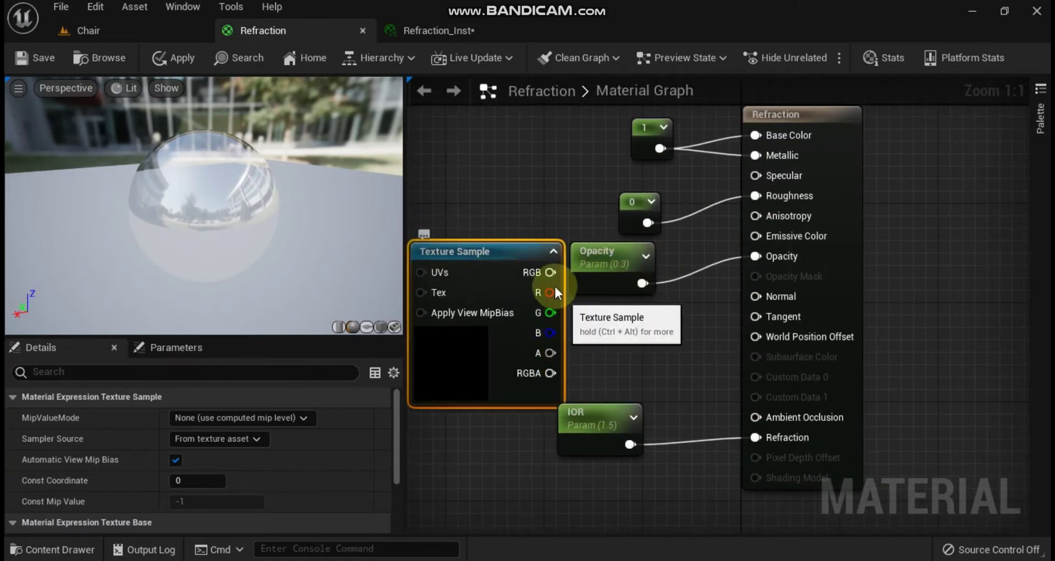
{"action": "left_click_drag", "start_coordinate": [549, 292], "coordinate": [757, 295]}
{"action": "left_click_drag", "start_coordinate": [489, 253], "coordinate": [487, 289]}
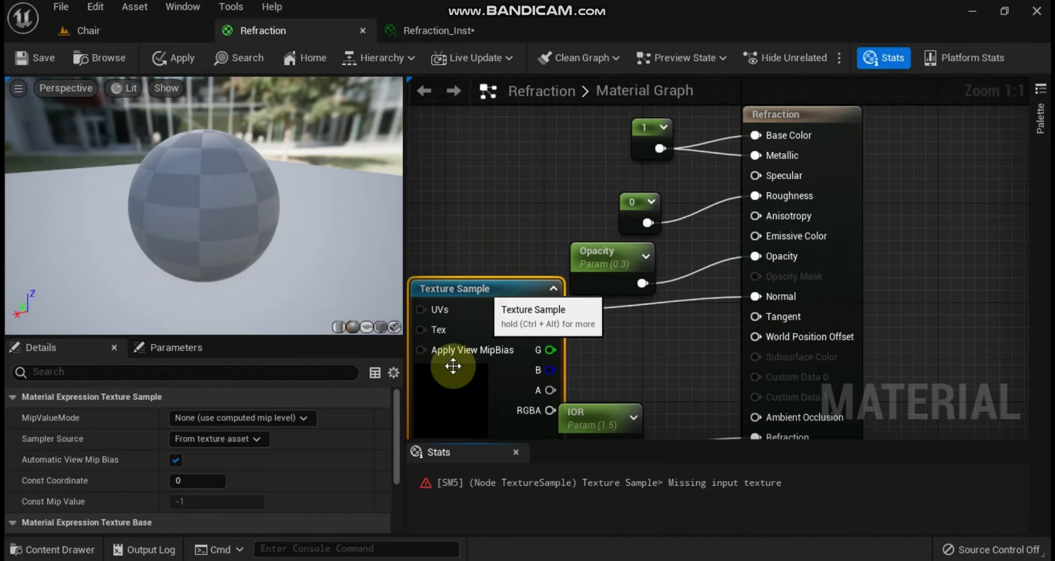
{"action": "left_click_drag", "start_coordinate": [396, 421], "coordinate": [390, 448]}
- Set the Texture Sample's texture to T_Brick_Clay_Beveled_N
{"action": "scroll", "coordinate": [330, 455], "scroll_direction": "down", "scroll_amount": 2}
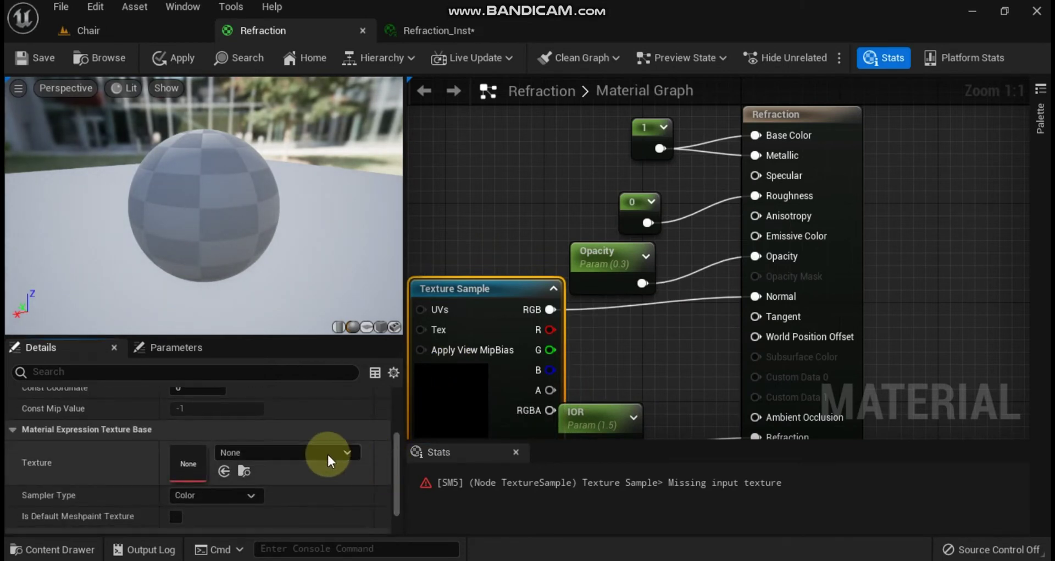
{"action": "left_click", "coordinate": [338, 450]}
{"action": "type", "text": "n"}
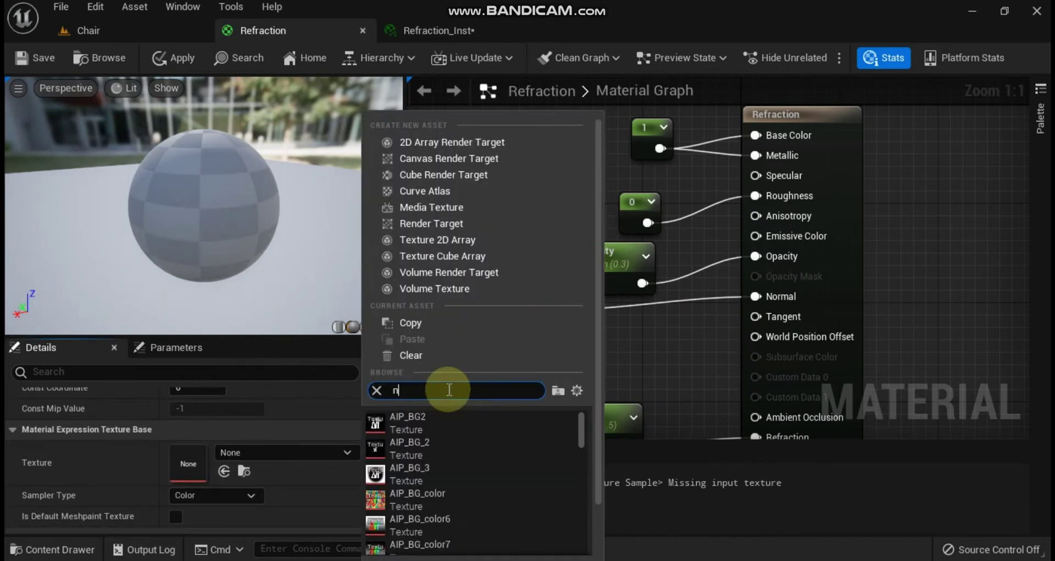
{"action": "type", "text": "or"}
{"action": "key", "text": "BackSpace"}
{"action": "key", "text": "BackSpace"}
{"action": "key", "text": "BackSpace"}
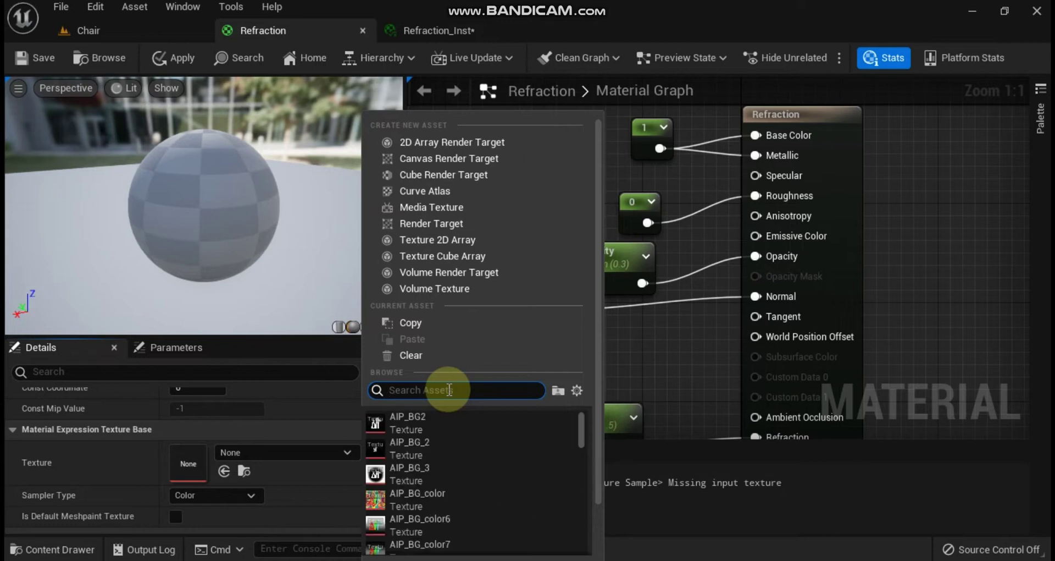
{"action": "scroll", "coordinate": [516, 483], "scroll_direction": "down", "scroll_amount": 3}
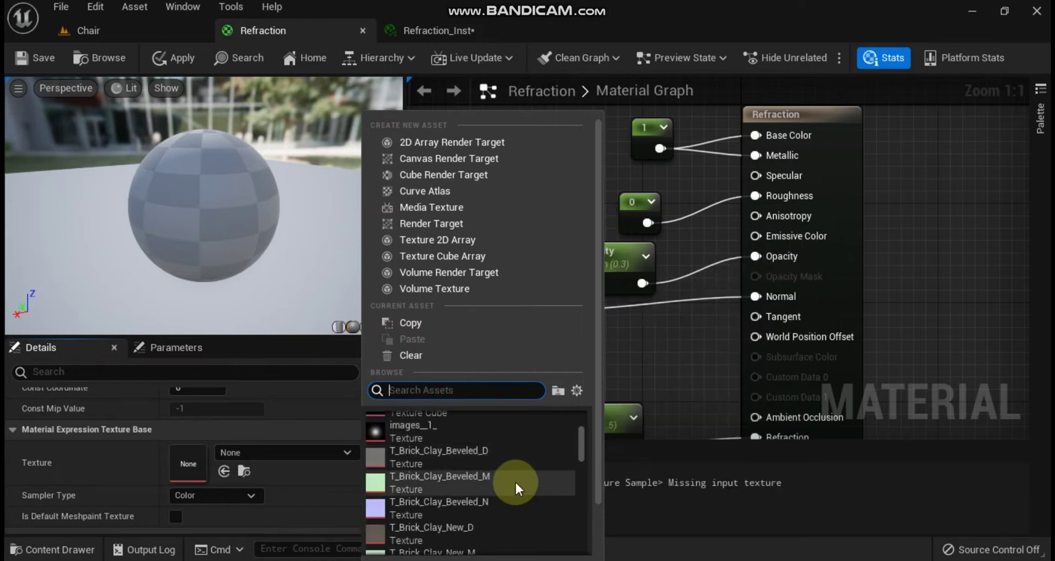
{"action": "scroll", "coordinate": [516, 480], "scroll_direction": "down", "scroll_amount": 2}
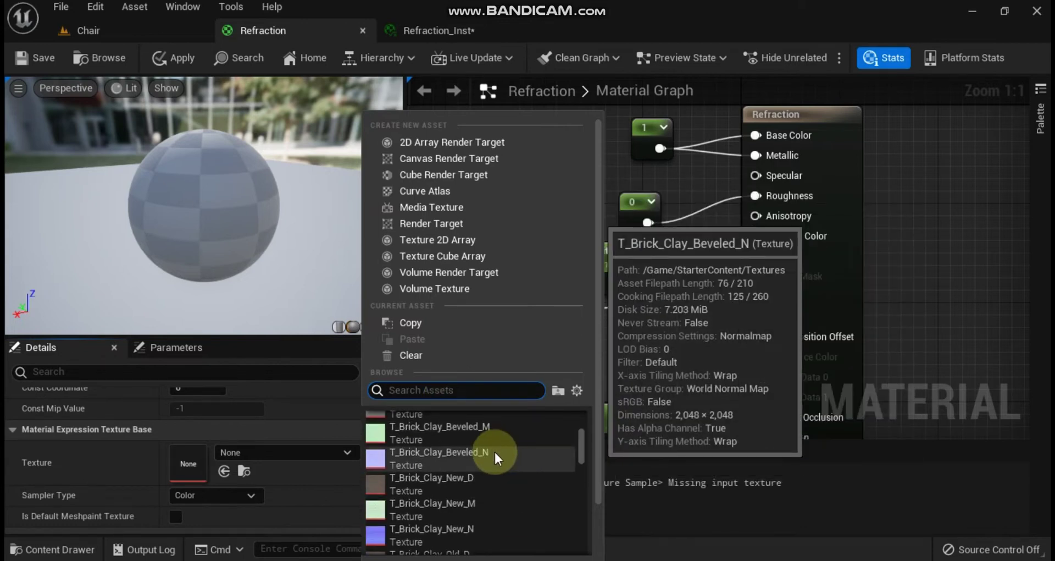
{"action": "left_click", "coordinate": [495, 452]}
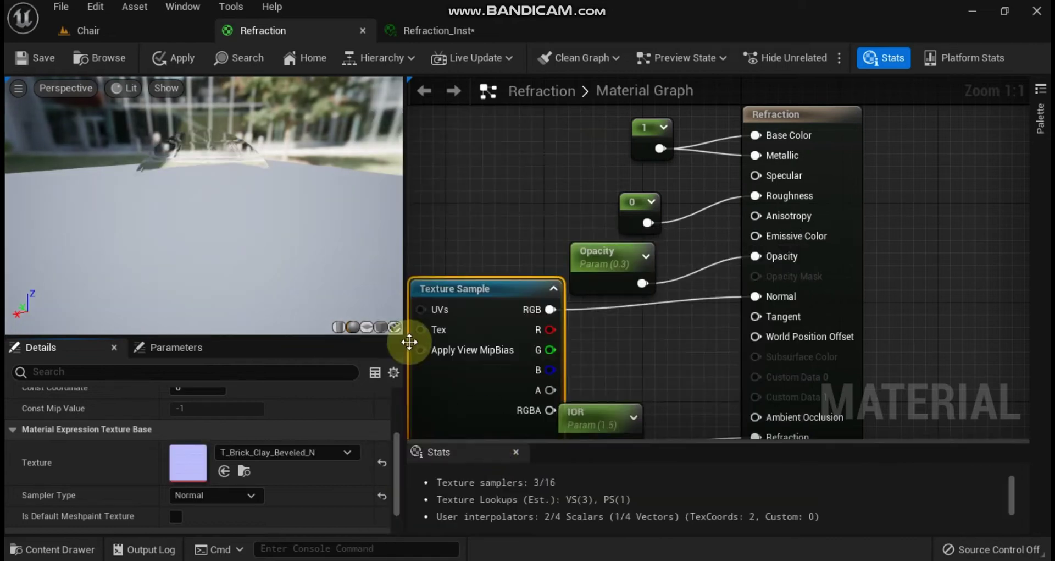
- Convert the texture node into a parameter named 'Texture sample'
{"action": "left_click_drag", "start_coordinate": [204, 204], "coordinate": [50, 210]}
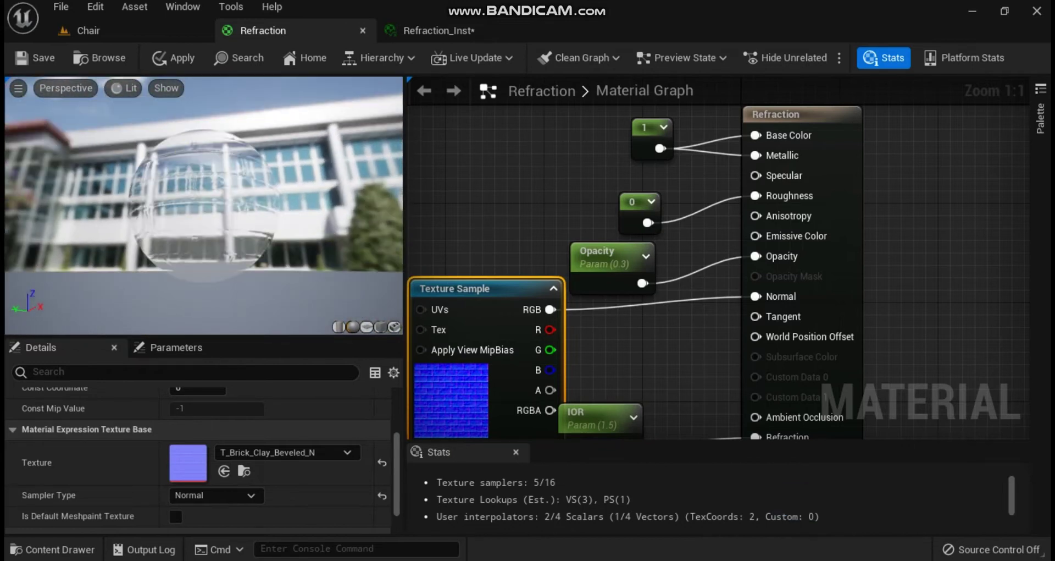
{"action": "right_click", "coordinate": [472, 292]}
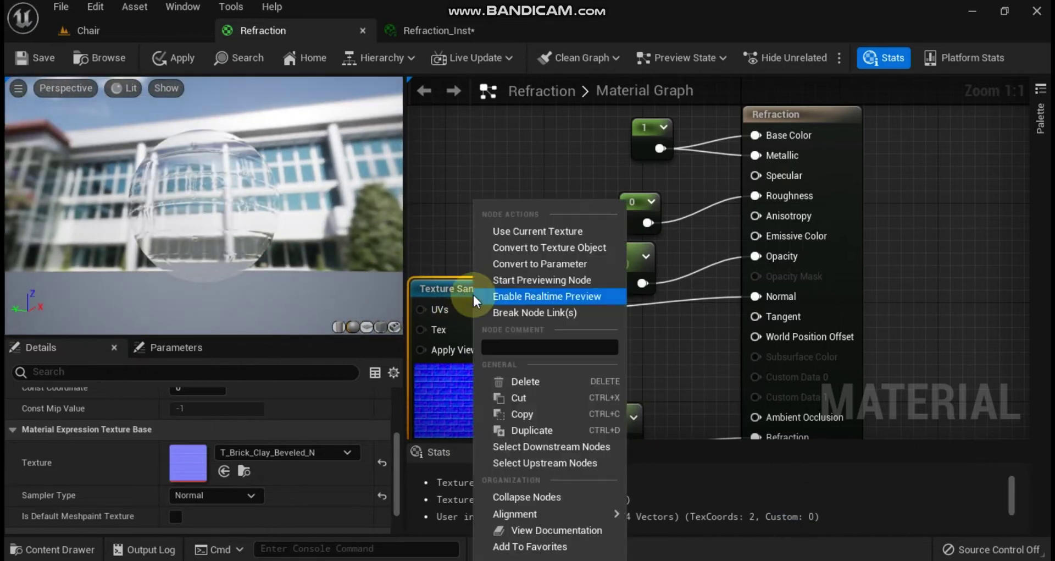
{"action": "left_click", "coordinate": [532, 264]}
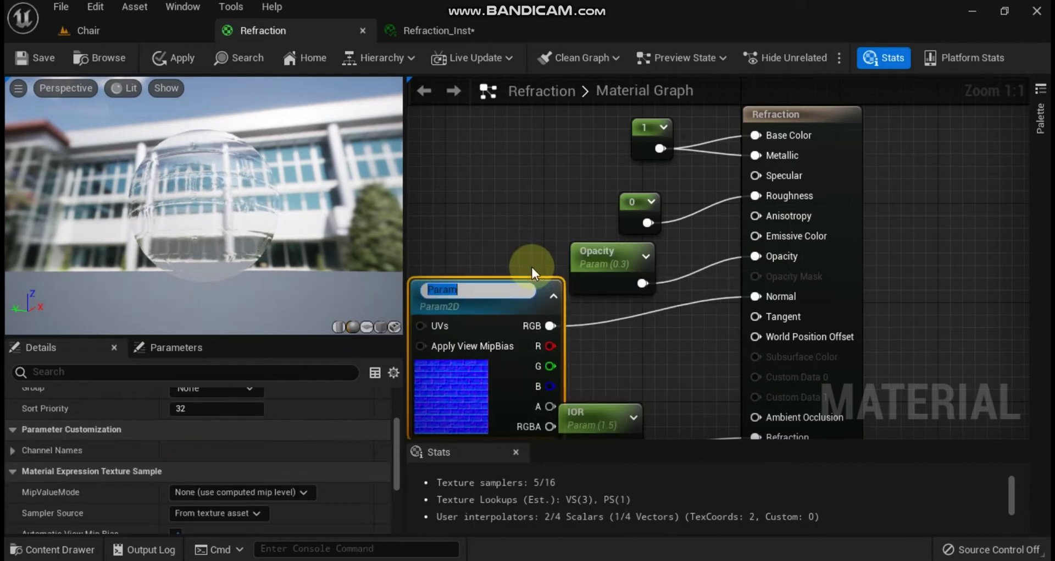
{"action": "type", "text": "Texture sample"}
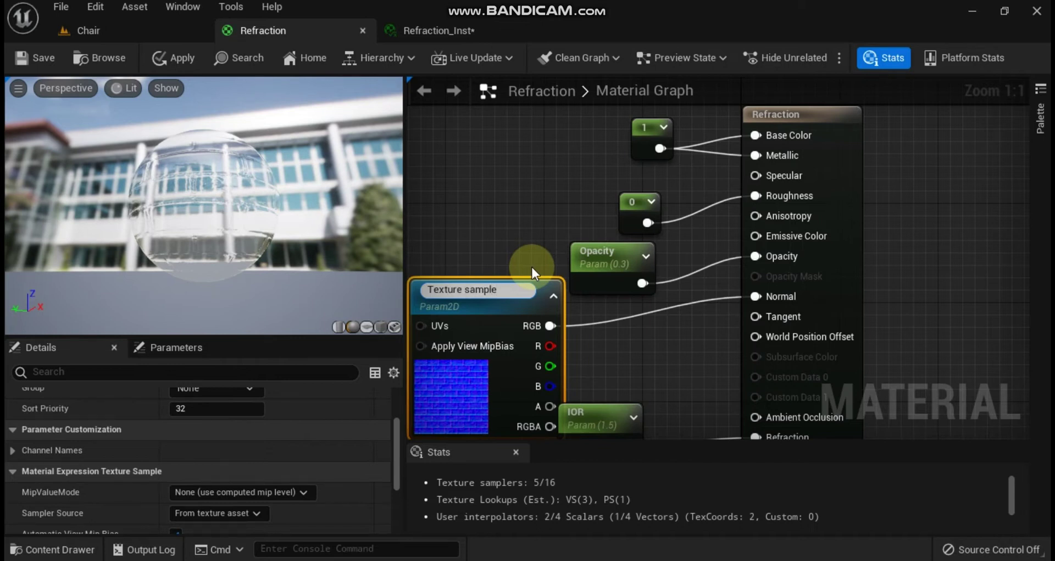
{"action": "left_click", "coordinate": [621, 353]}
- Apply the changes and save the Refraction material
{"action": "scroll", "coordinate": [674, 341], "scroll_direction": "down", "scroll_amount": 2}
{"action": "left_click", "coordinate": [630, 397]}
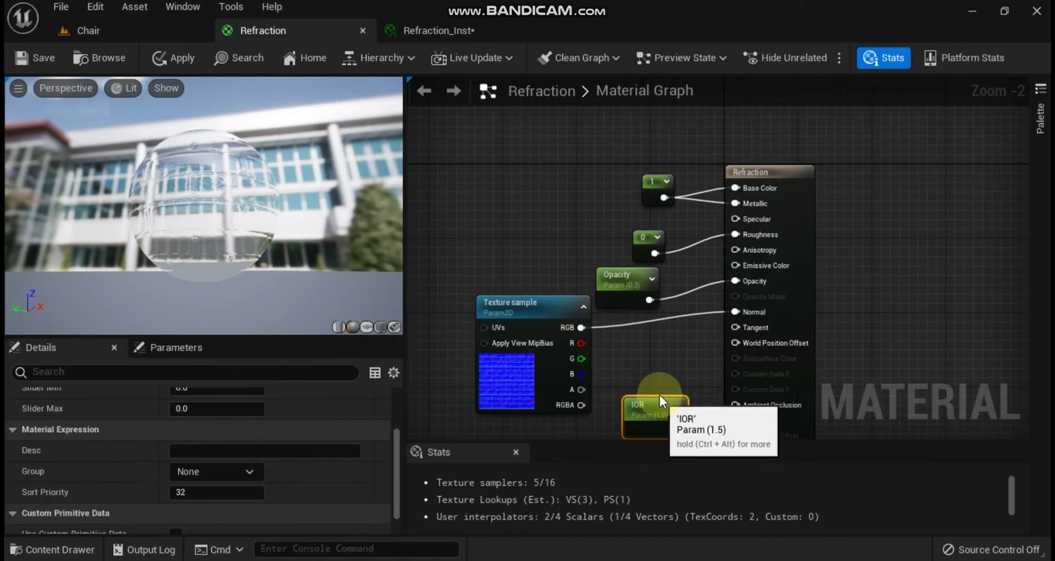
{"action": "right_click_drag", "start_coordinate": [670, 345], "coordinate": [664, 310]}
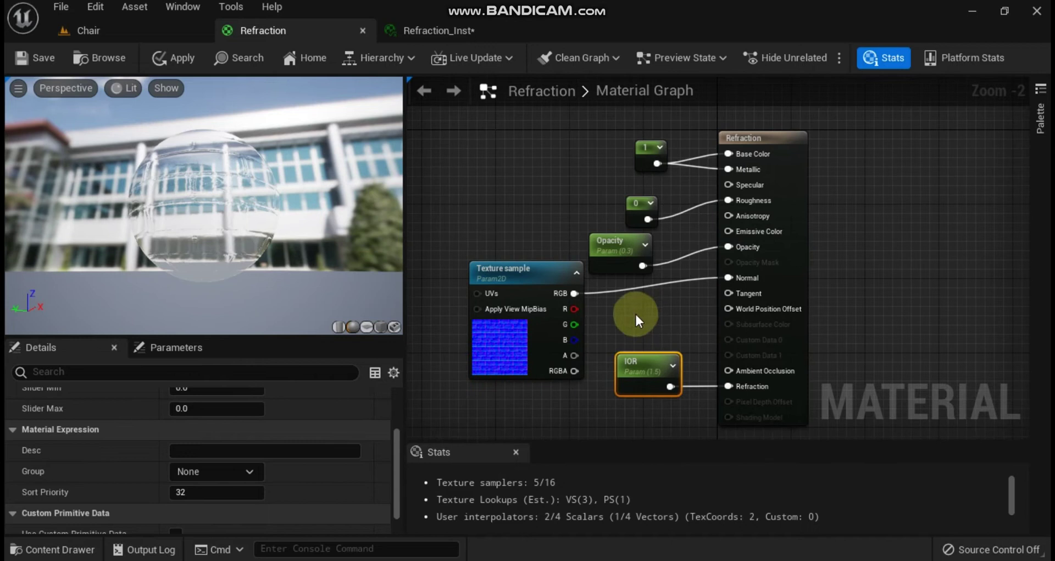
{"action": "left_click", "coordinate": [175, 58]}
{"action": "left_click", "coordinate": [33, 56]}
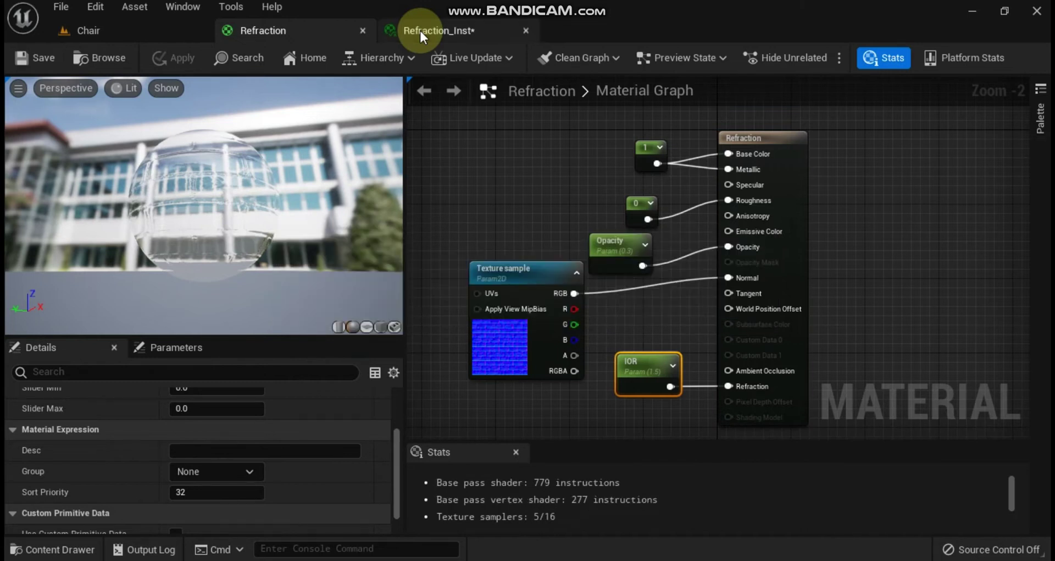
- In Refraction_Inst, set the Texture sample override to T_Brick_Hewn_Stone_N
{"action": "left_click", "coordinate": [420, 29]}
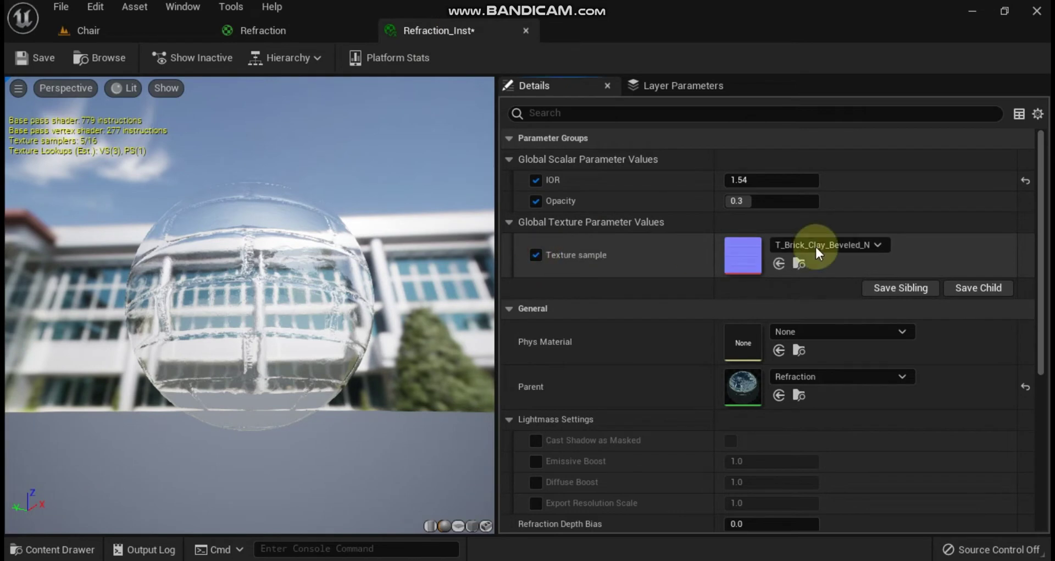
{"action": "left_click", "coordinate": [847, 245]}
{"action": "scroll", "coordinate": [665, 517], "scroll_direction": "down", "scroll_amount": 5}
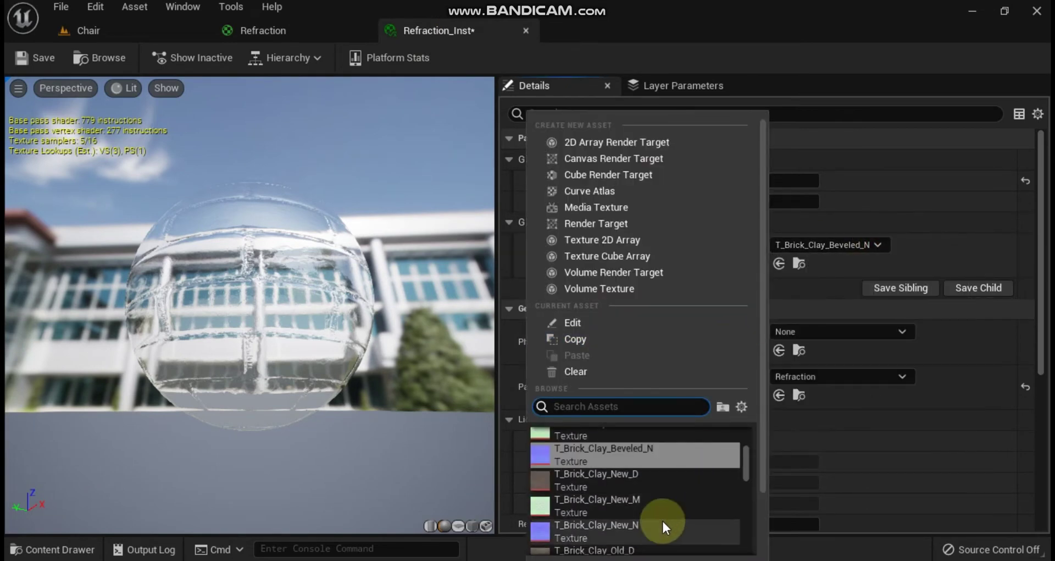
{"action": "scroll", "coordinate": [670, 522], "scroll_direction": "down", "scroll_amount": 1}
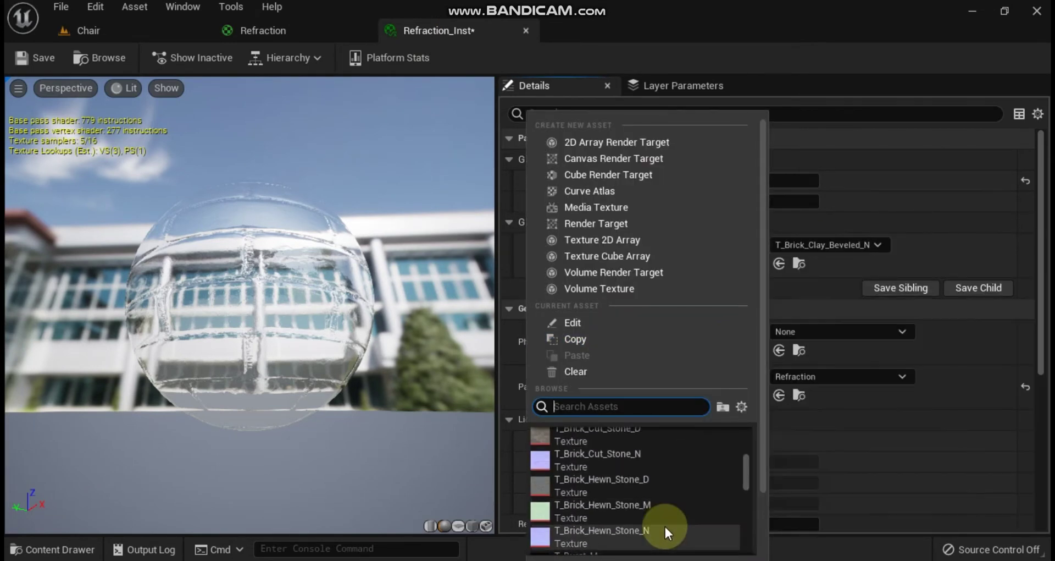
{"action": "left_click", "coordinate": [665, 525]}
{"action": "left_click_drag", "start_coordinate": [202, 285], "coordinate": [369, 280]}
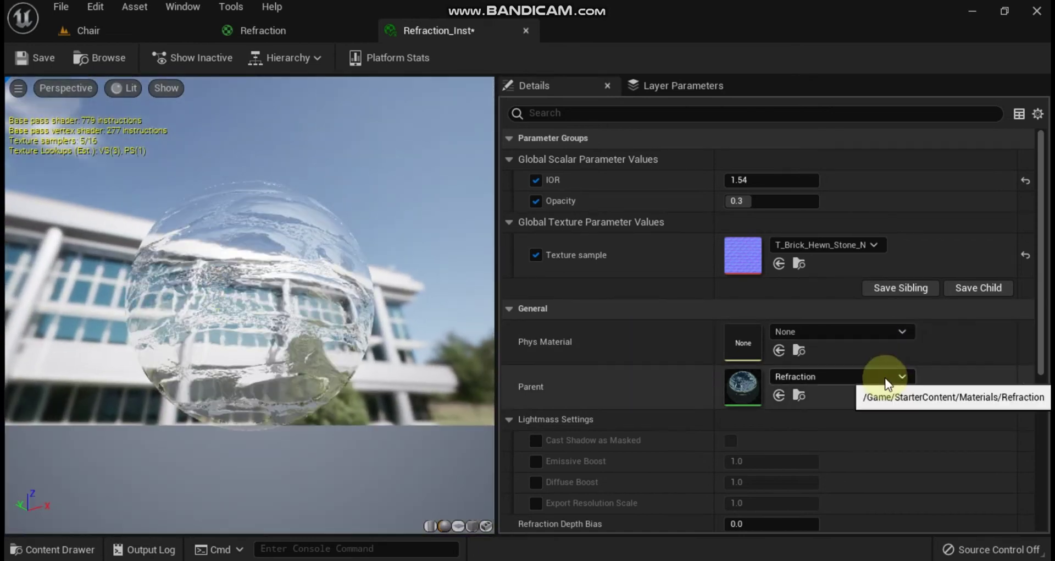
- Switch the Texture sample to T_Ceramic_Tile_N and check the preview
{"action": "left_click", "coordinate": [859, 243]}
{"action": "scroll", "coordinate": [637, 490], "scroll_direction": "down", "scroll_amount": 2}
{"action": "scroll", "coordinate": [637, 489], "scroll_direction": "down", "scroll_amount": 1}
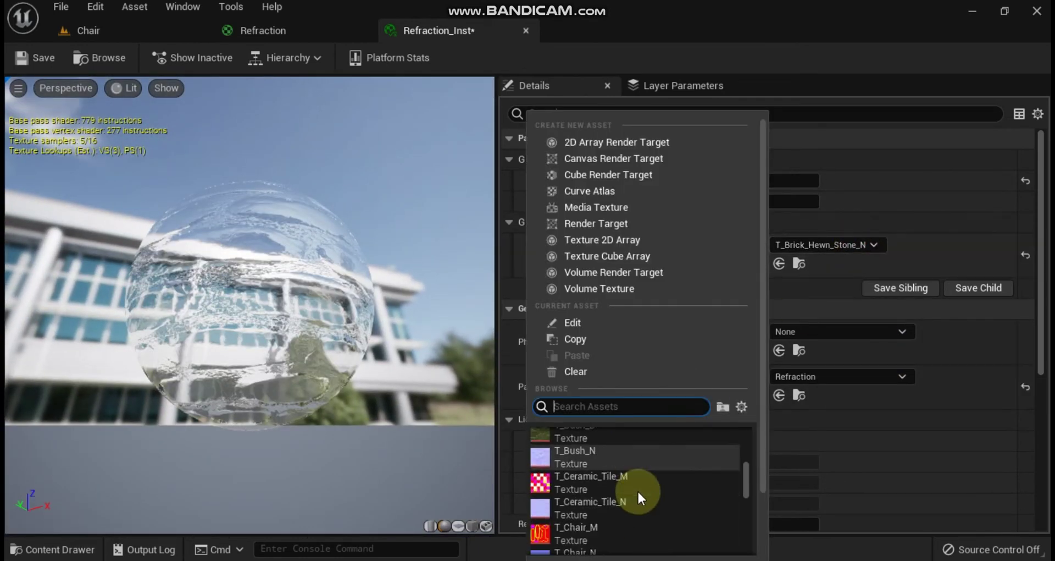
{"action": "left_click", "coordinate": [628, 510]}
{"action": "left_click_drag", "start_coordinate": [248, 330], "coordinate": [352, 329]}
- Choose T_CobbleStone_Pebble_N, then view the cube in the Chair level
{"action": "left_click", "coordinate": [804, 305]}
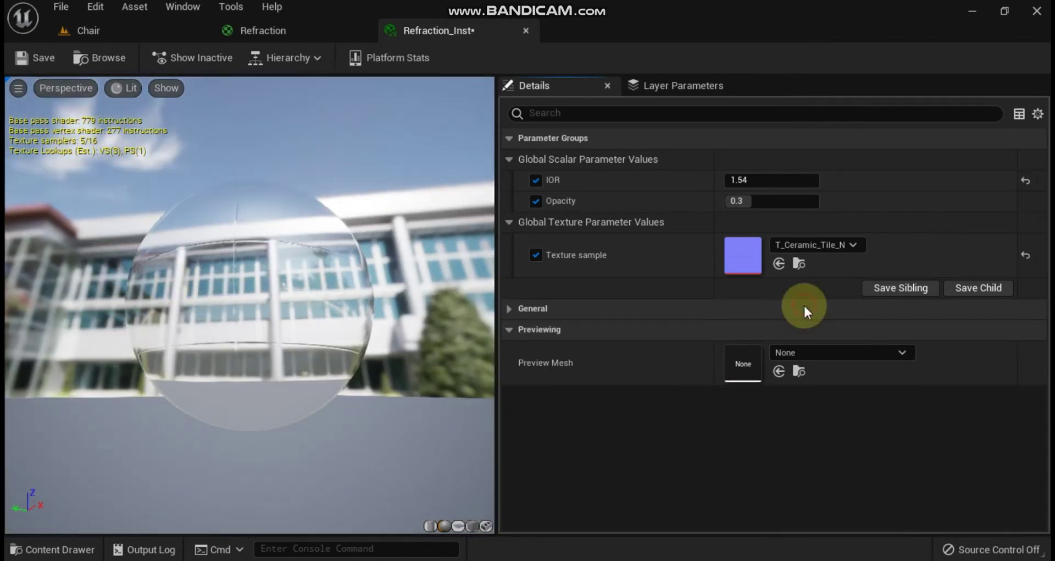
{"action": "left_click", "coordinate": [830, 244]}
{"action": "scroll", "coordinate": [627, 489], "scroll_direction": "down", "scroll_amount": 2}
{"action": "scroll", "coordinate": [639, 489], "scroll_direction": "down", "scroll_amount": 2}
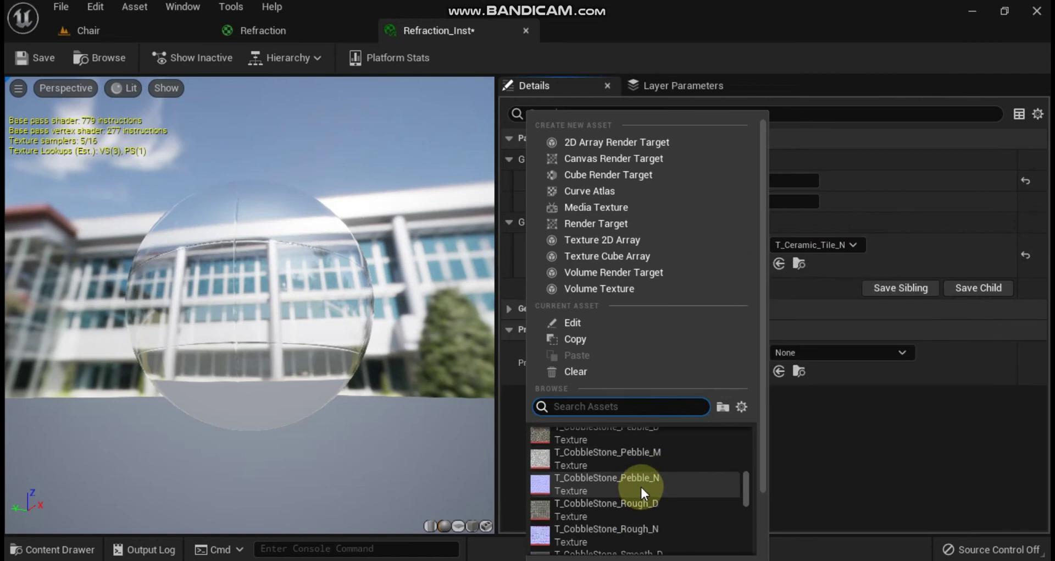
{"action": "left_click", "coordinate": [622, 476]}
{"action": "left_click_drag", "start_coordinate": [248, 330], "coordinate": [202, 277]}
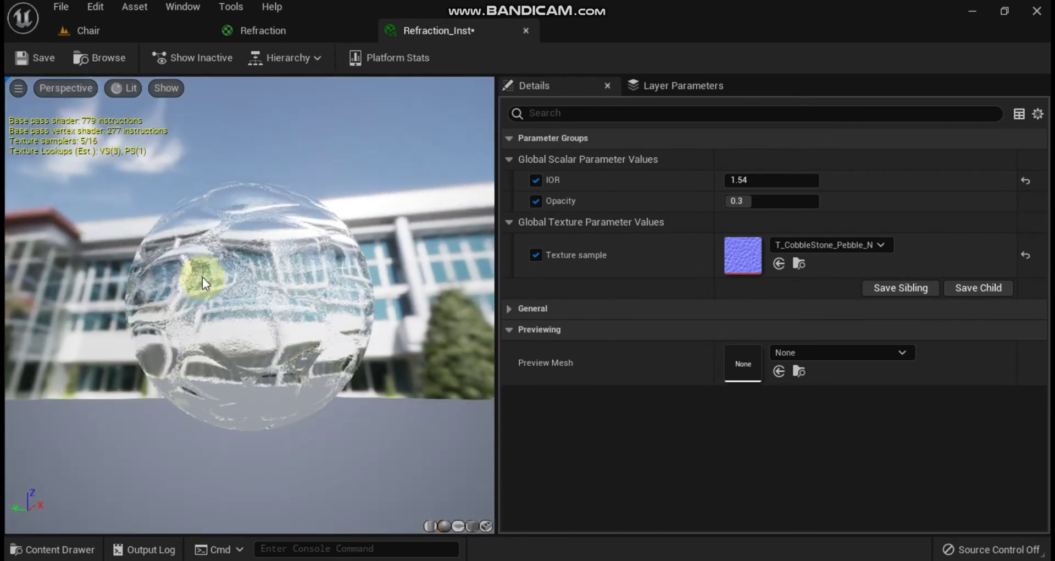
{"action": "left_click", "coordinate": [87, 30]}
{"action": "left_click_drag", "start_coordinate": [444, 295], "coordinate": [472, 291]}
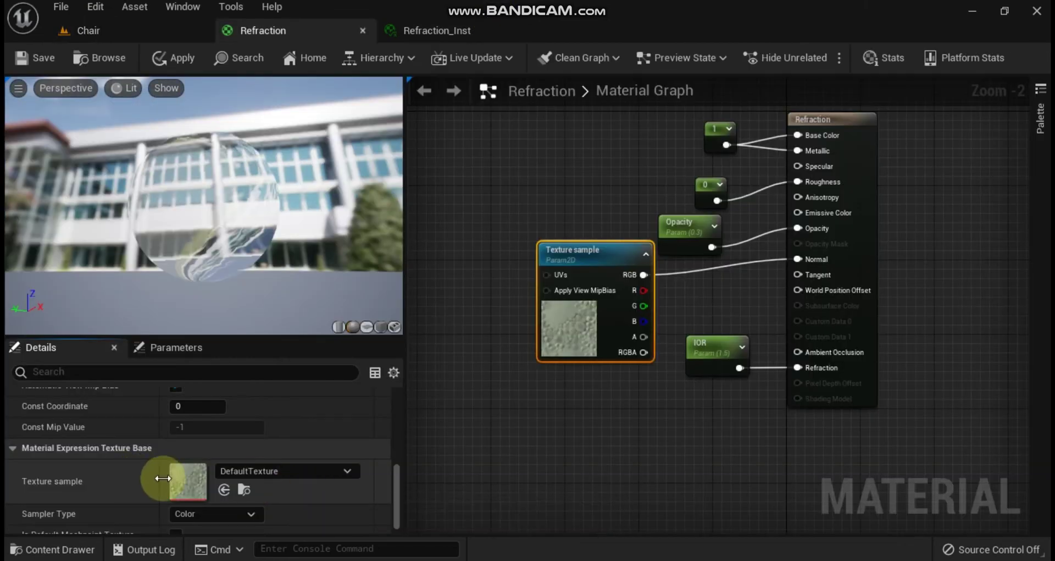
- Set the Texture sample default to T_Water_N, found by searching 'wate', and save
{"action": "left_click", "coordinate": [344, 471]}
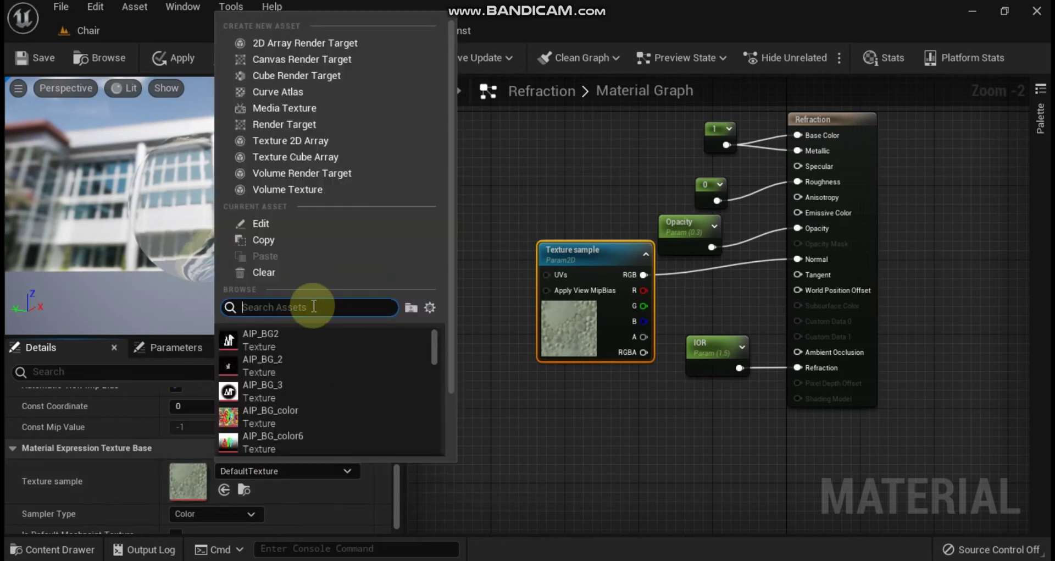
{"action": "type", "text": "wate"}
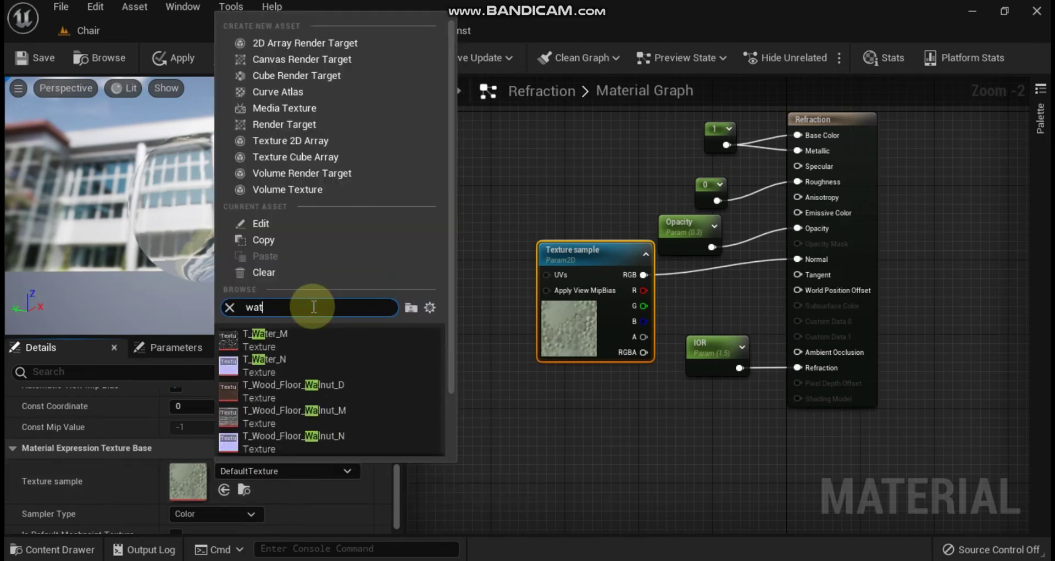
{"action": "left_click", "coordinate": [289, 358]}
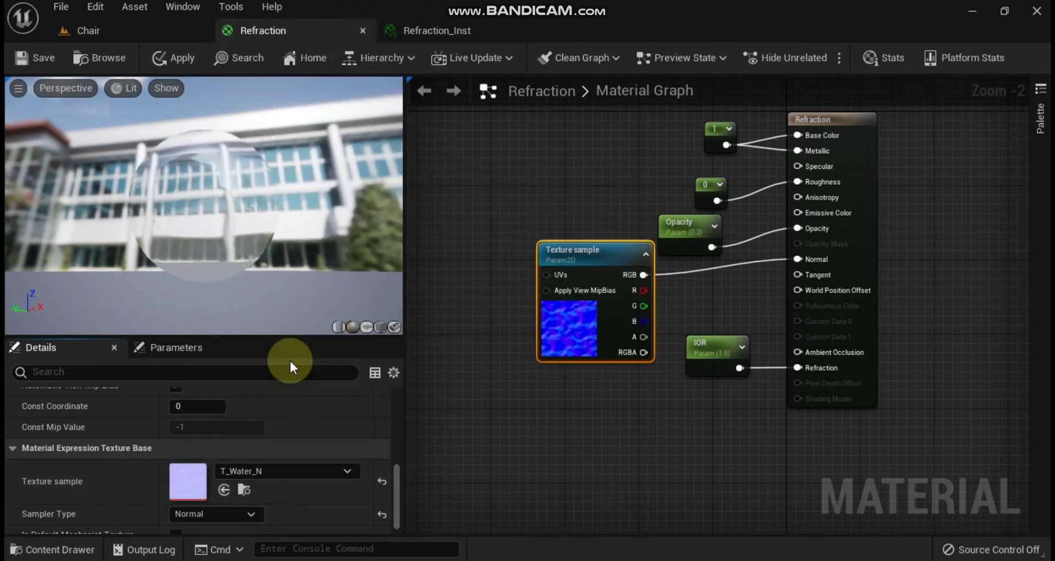
{"action": "left_click_drag", "start_coordinate": [193, 195], "coordinate": [302, 200]}
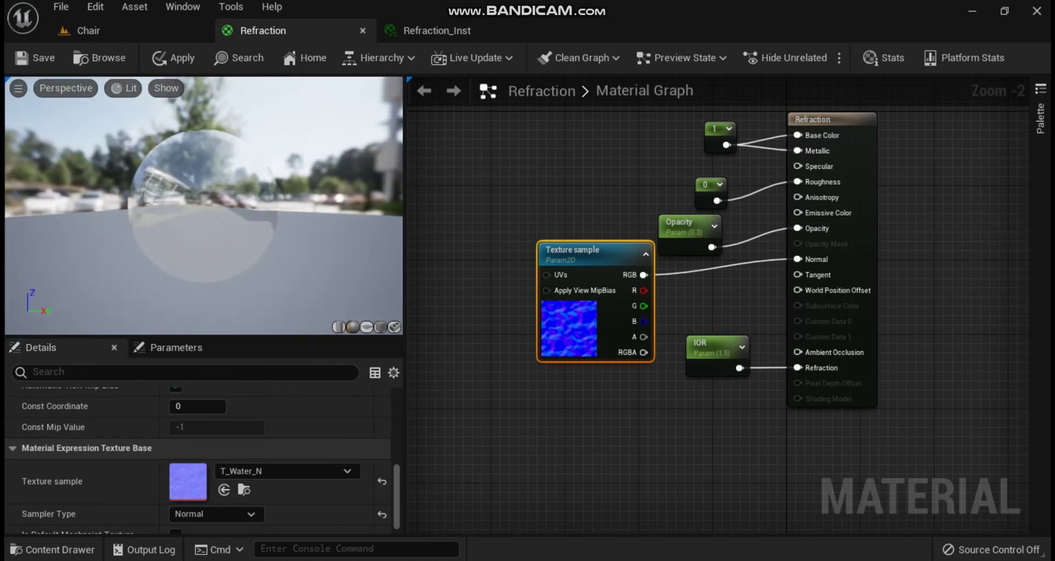
{"action": "left_click", "coordinate": [38, 57]}
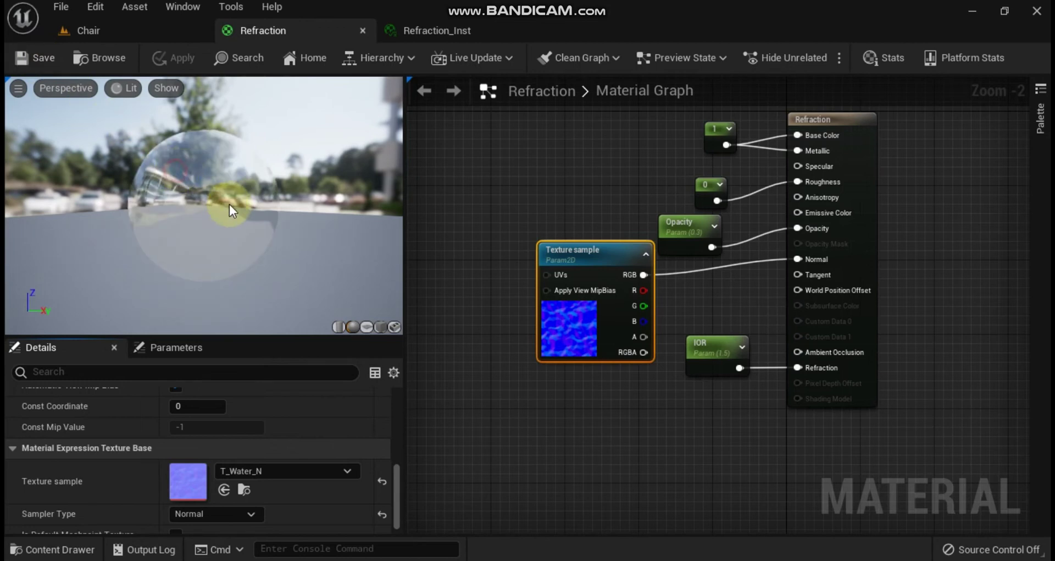
{"action": "left_click_drag", "start_coordinate": [231, 205], "coordinate": [275, 237]}
- Switch the material preview to a cube and orbit around it to inspect the result
{"action": "left_click", "coordinate": [381, 326]}
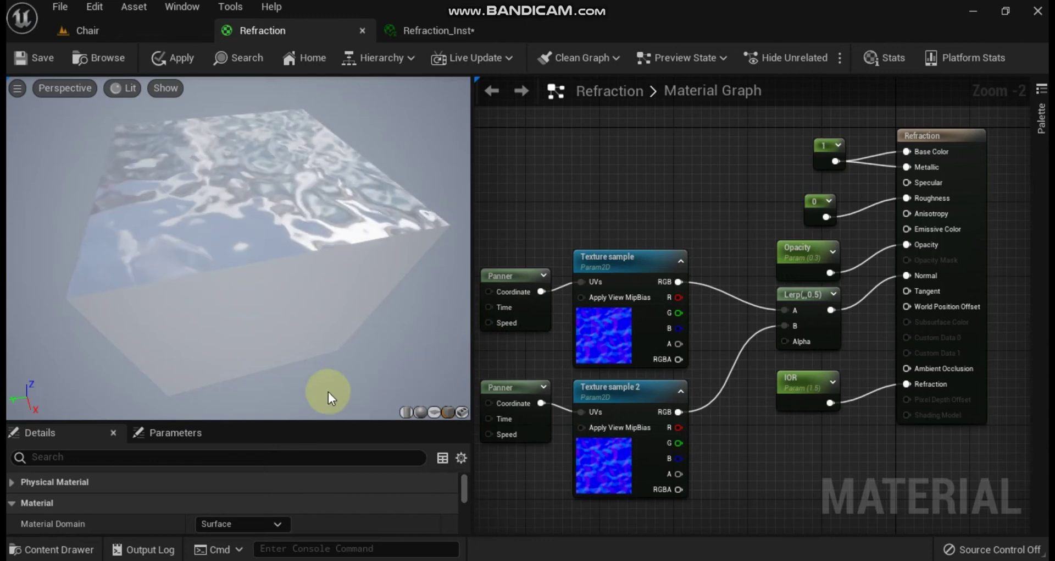
{"action": "left_click_drag", "start_coordinate": [305, 398], "coordinate": [16, 247]}
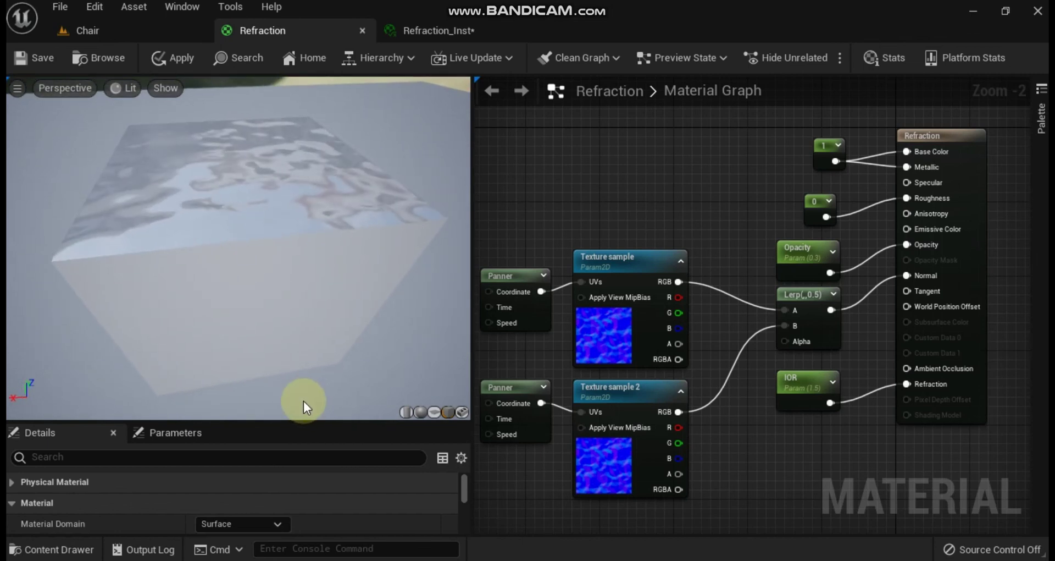
{"action": "left_click", "coordinate": [515, 273]}
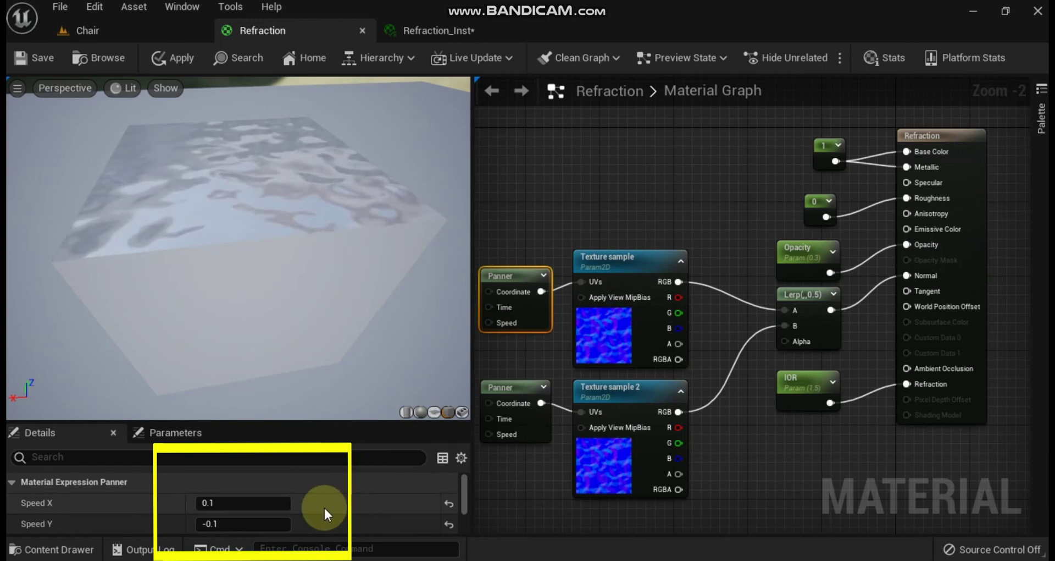
{"action": "left_click", "coordinate": [506, 394]}
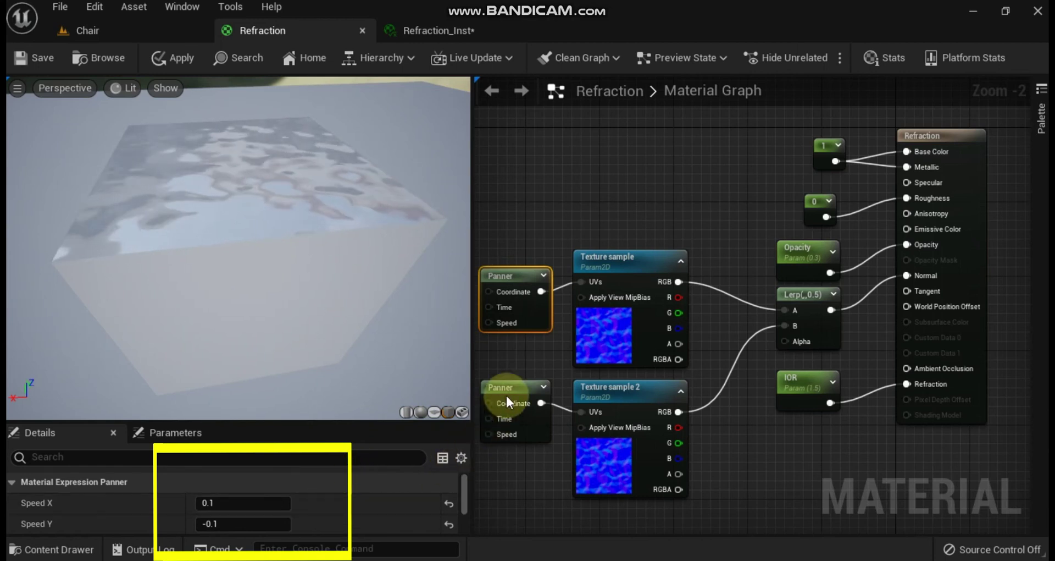
{"action": "left_click", "coordinate": [354, 512]}
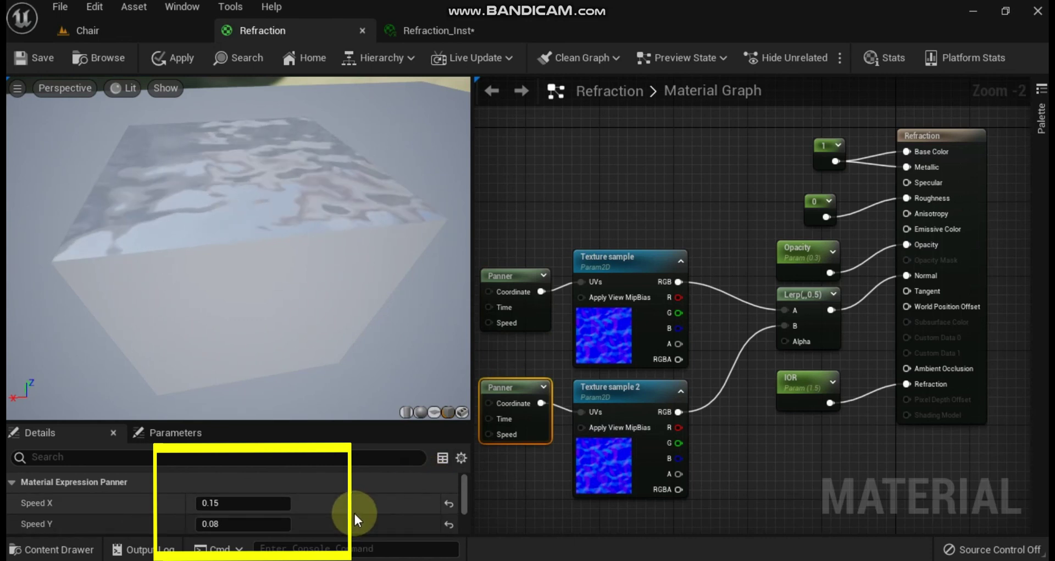